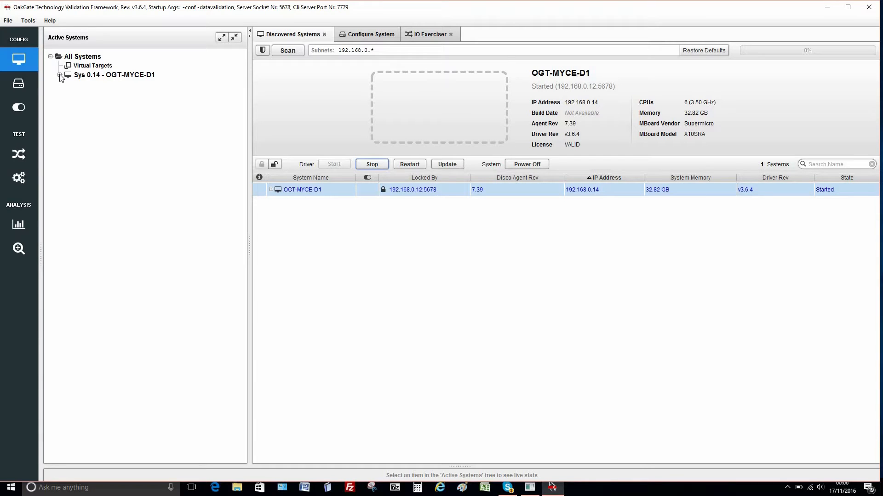
Step: Expand the OGT-MYCE-D1 system and its SAS/SATA 0300 adapter down to the individual ports
{"action": "left_click", "coordinate": [59, 75]}
{"action": "left_click", "coordinate": [68, 85]}
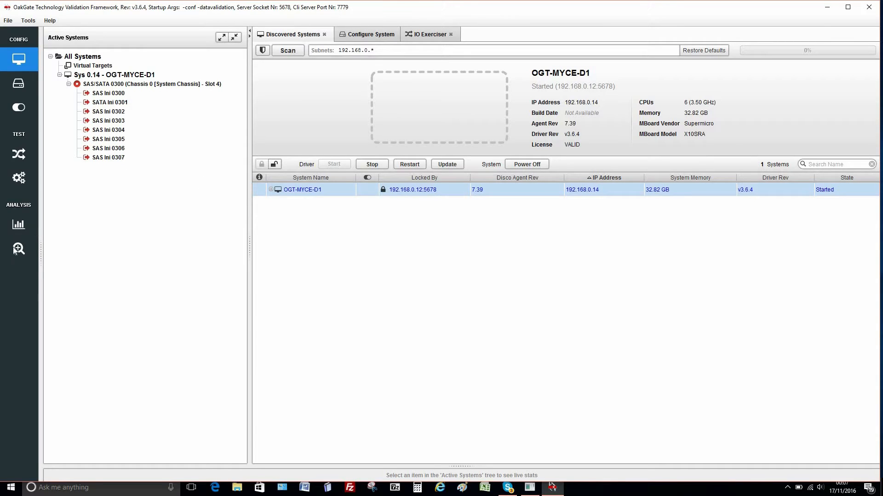
Step: Connect a Mezzanine Controller for OGT-MYCE-D1 as a peripheral over an IP connection to 192.168.0.14 and expand its modules
{"action": "left_click", "coordinate": [18, 108]}
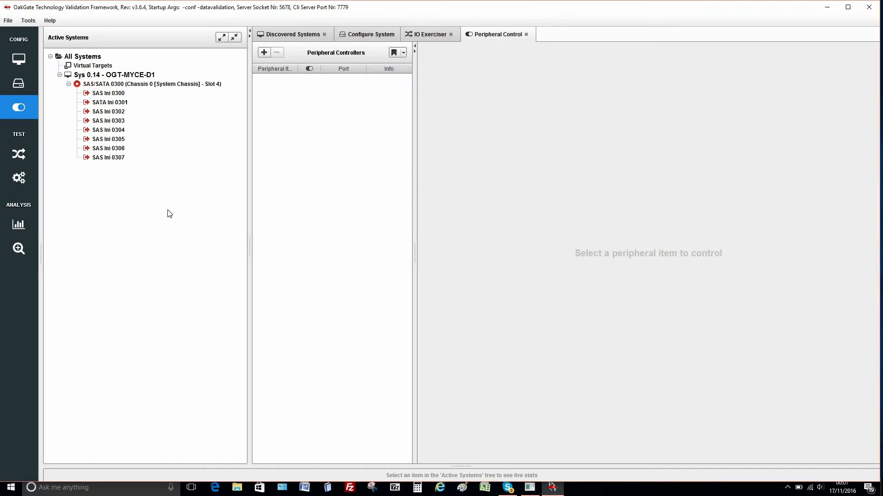
{"action": "left_click", "coordinate": [263, 51]}
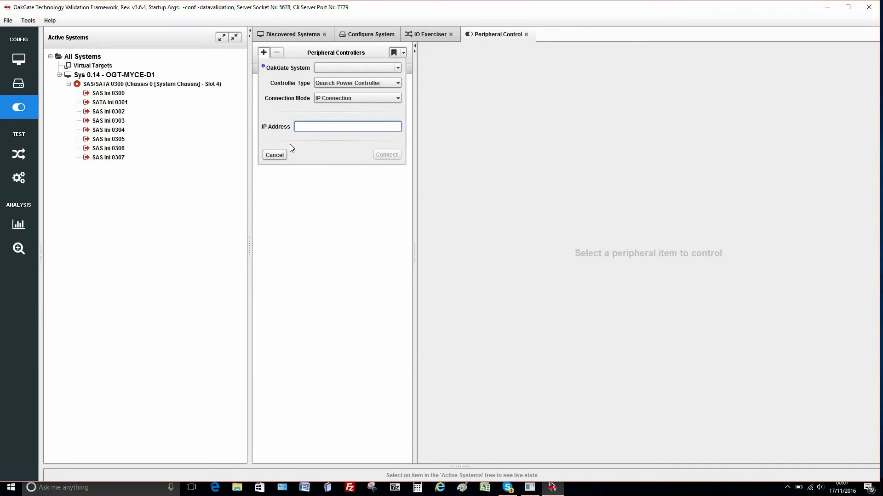
{"action": "left_click", "coordinate": [398, 68]}
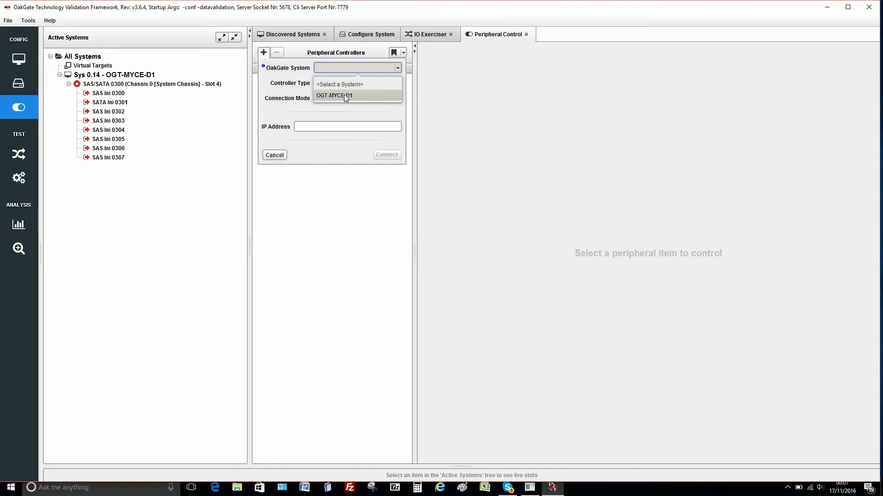
{"action": "left_click", "coordinate": [344, 94]}
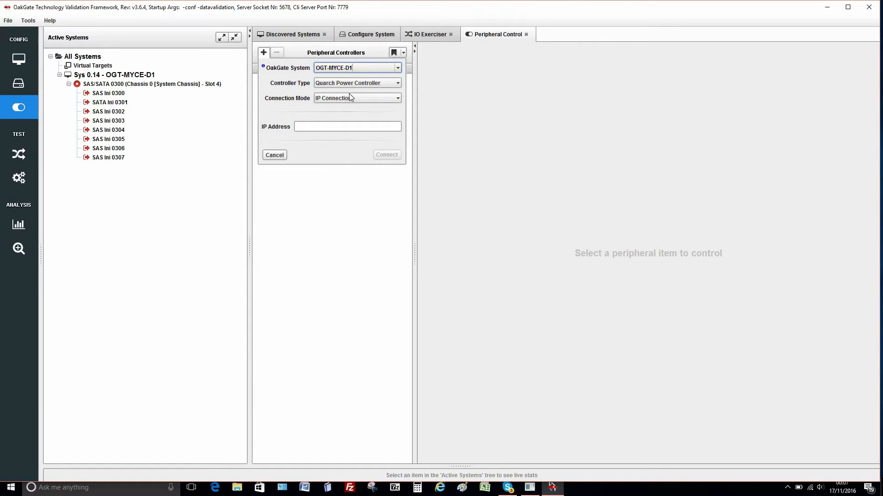
{"action": "left_click", "coordinate": [398, 83]}
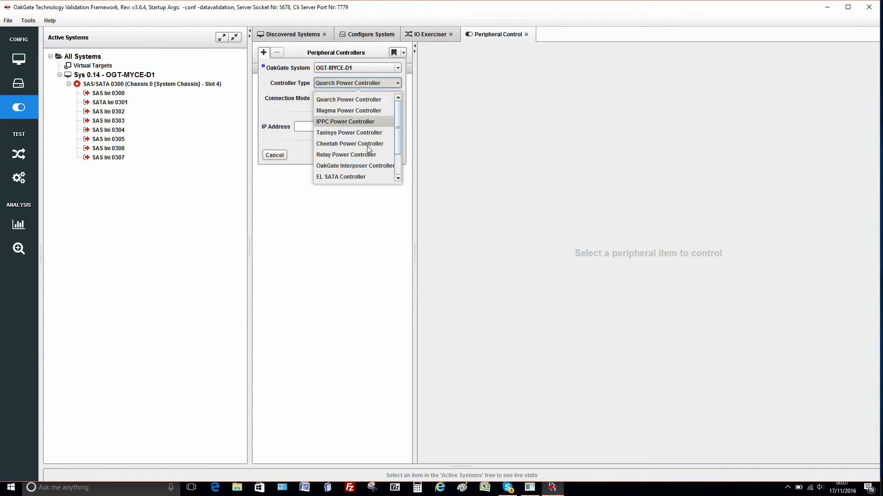
{"action": "left_click_drag", "start_coordinate": [399, 112], "coordinate": [394, 152]}
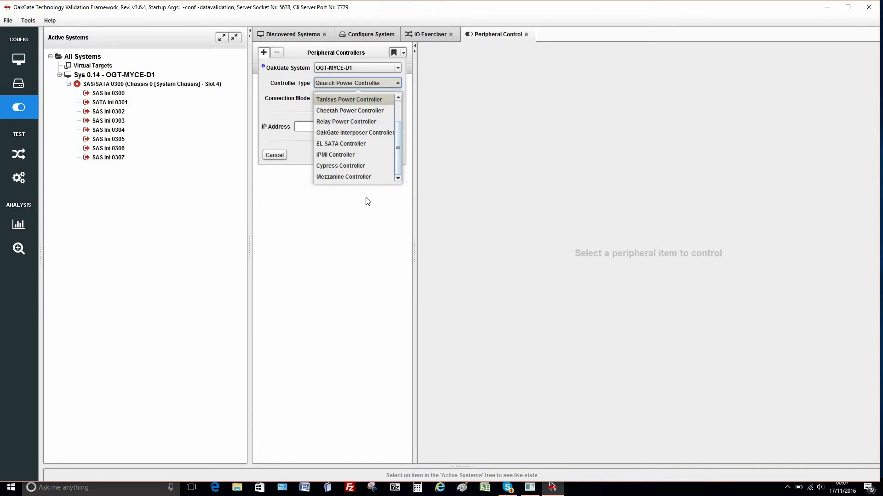
{"action": "left_click", "coordinate": [333, 178]}
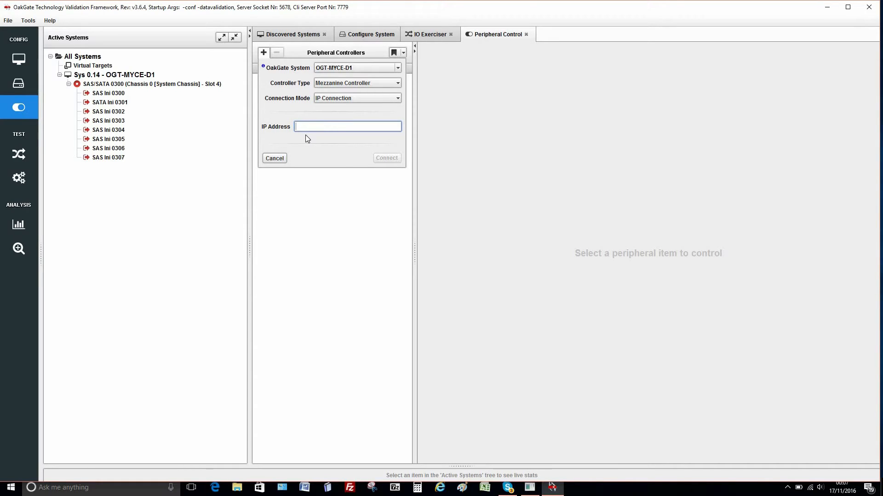
{"action": "type", "text": "192.168.0.14"}
{"action": "key", "text": "Return"}
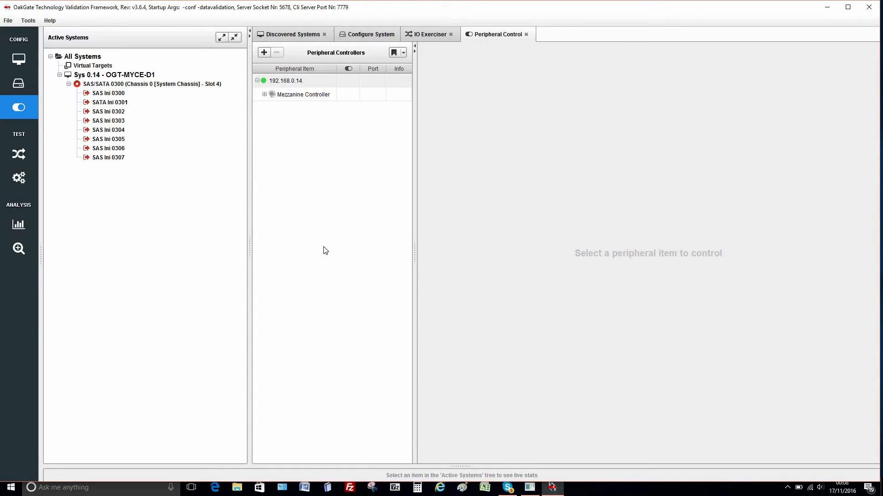
{"action": "left_click", "coordinate": [265, 94]}
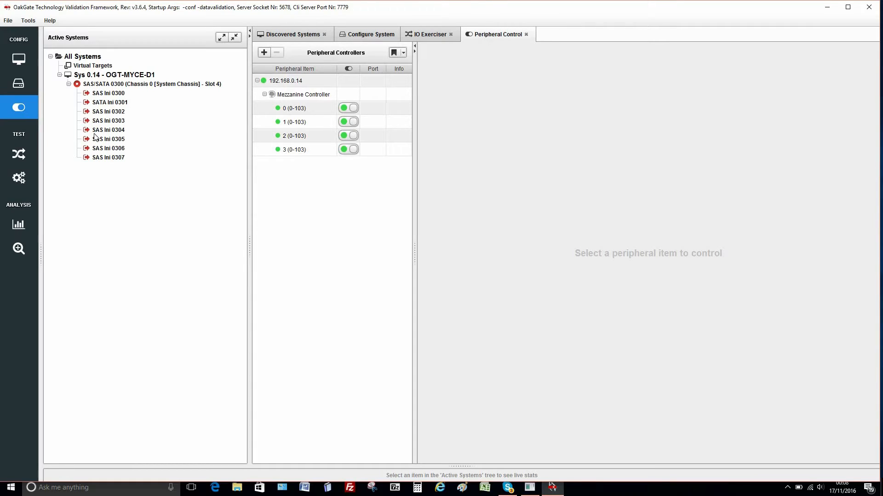
Step: Assign Mezzanine Controller module 1 (0-103) to port SATA Ini 0301, keeping the SATA Ini topology, and initialize the port
{"action": "left_click", "coordinate": [100, 104]}
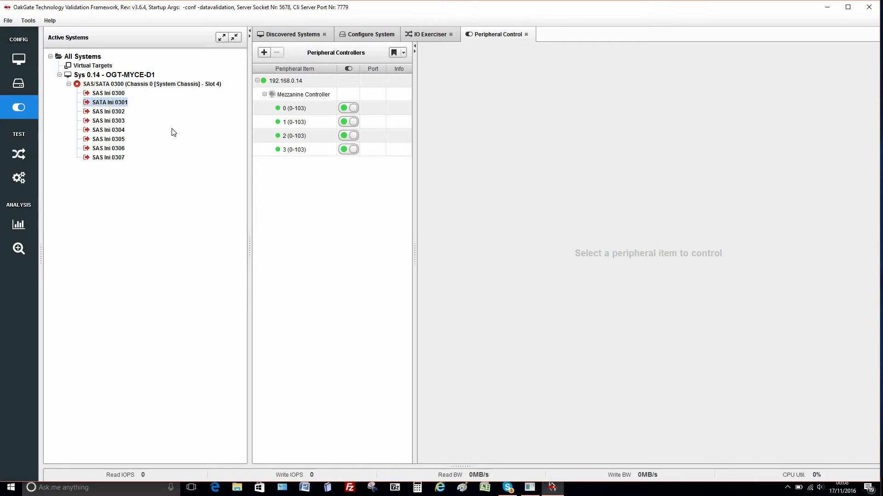
{"action": "left_click", "coordinate": [363, 36]}
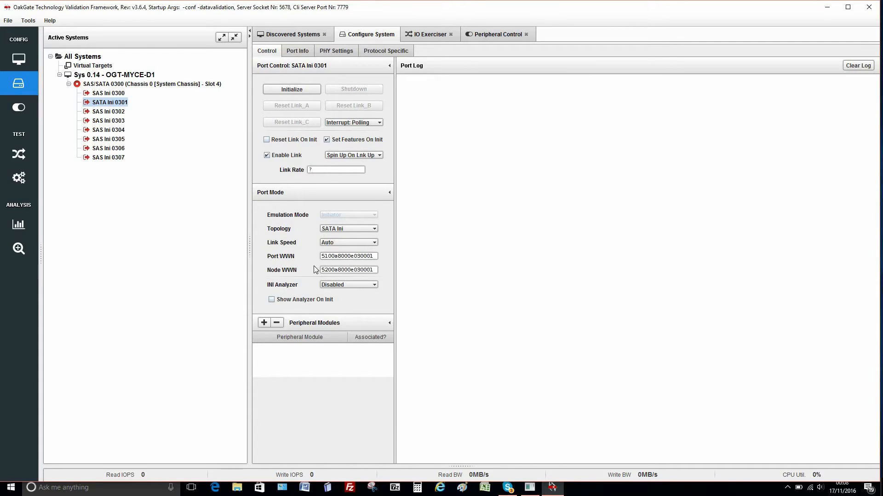
{"action": "left_click", "coordinate": [375, 230]}
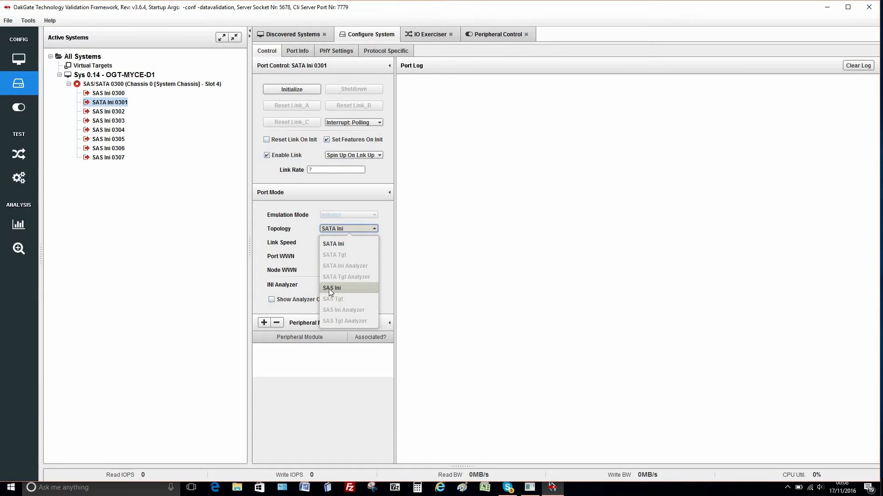
{"action": "left_click", "coordinate": [375, 230]}
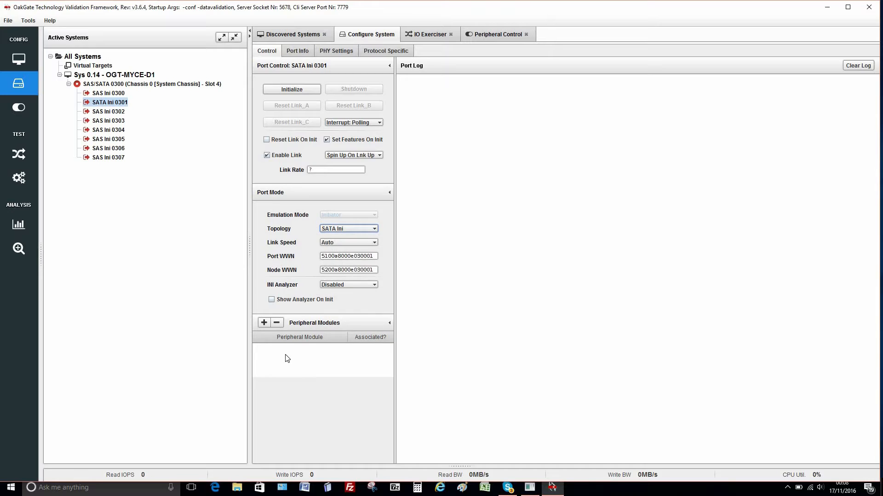
{"action": "left_click", "coordinate": [265, 323]}
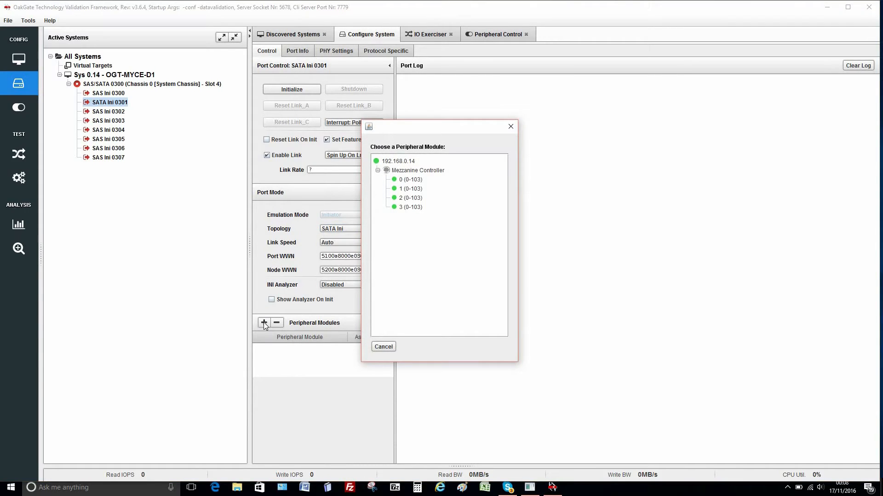
{"action": "double_click", "coordinate": [411, 189]}
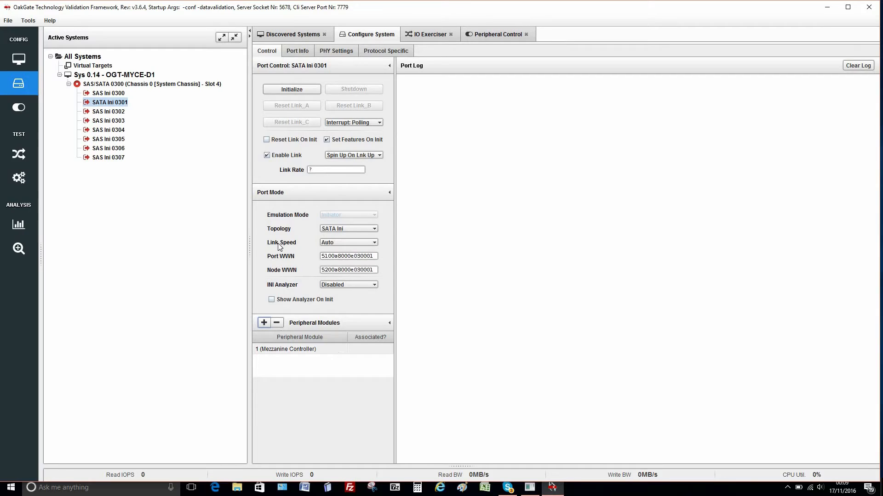
{"action": "left_click", "coordinate": [287, 89]}
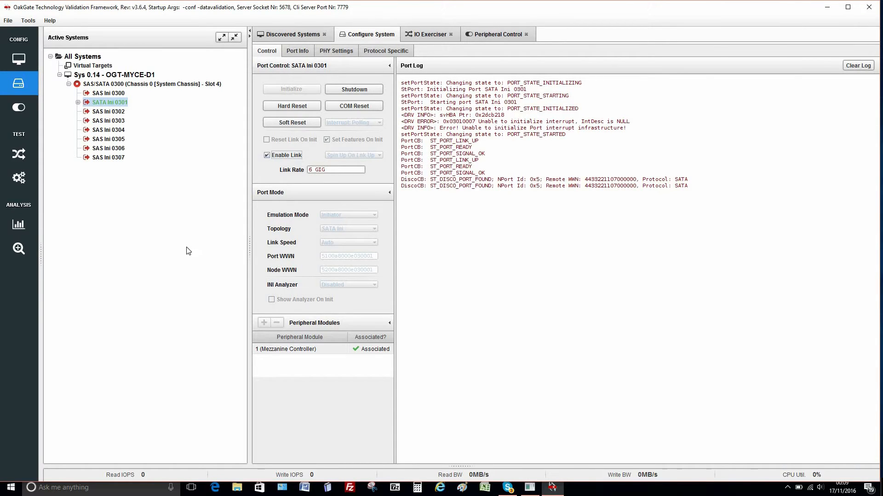
Step: Expand SATA Ini 0301 down to Lun-0000 and review its LUN data and supported SATA features
{"action": "left_click", "coordinate": [77, 102]}
{"action": "left_click", "coordinate": [87, 111]}
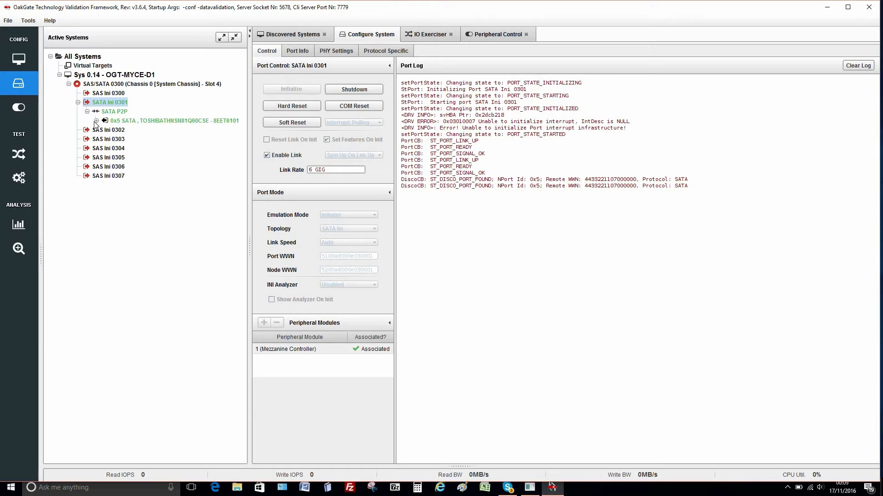
{"action": "left_click", "coordinate": [94, 122]}
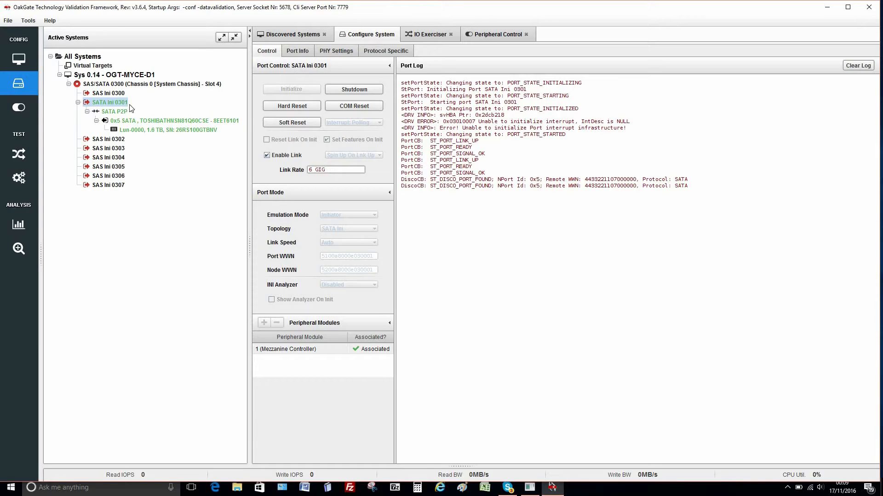
{"action": "left_click", "coordinate": [149, 131]}
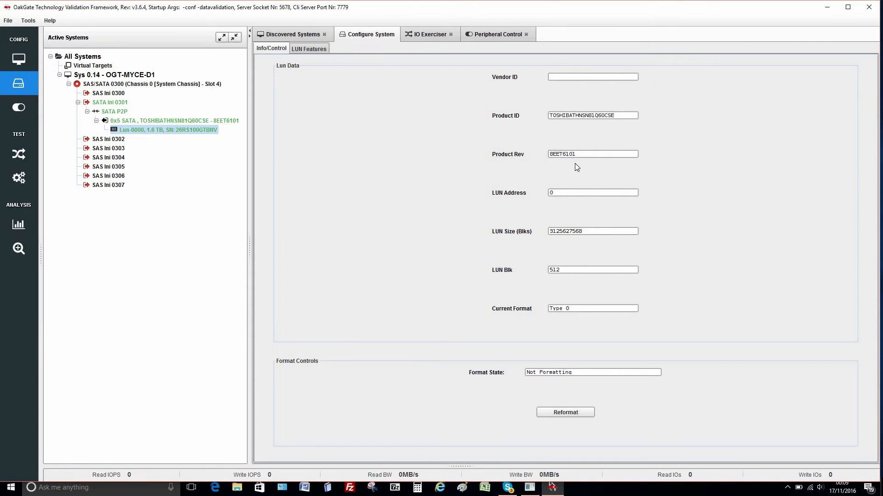
{"action": "left_click", "coordinate": [303, 50]}
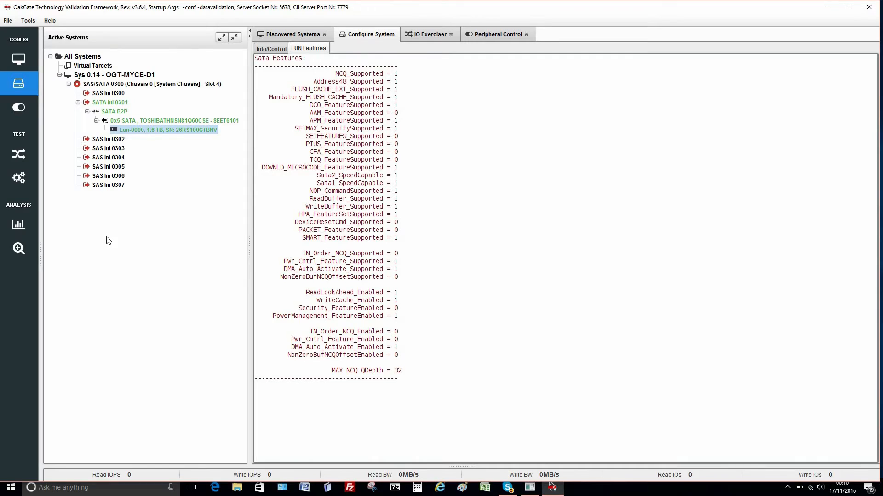
Step: Measure the power of Mezzanine Controller module 1 and enable auto-refresh of the measurement
{"action": "left_click", "coordinate": [501, 36]}
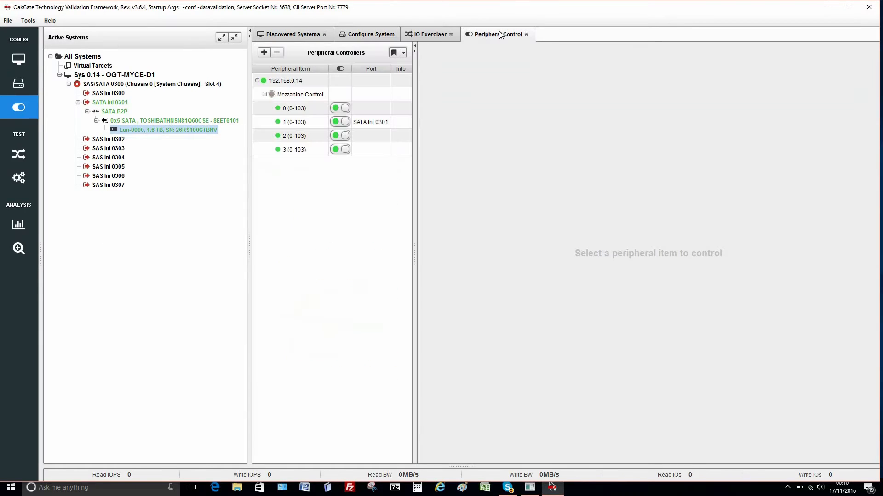
{"action": "left_click", "coordinate": [312, 123]}
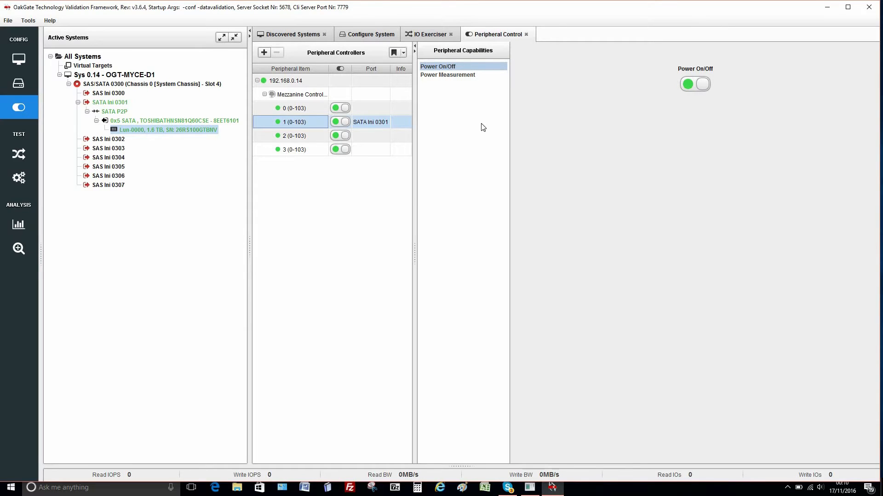
{"action": "left_click", "coordinate": [452, 76]}
{"action": "left_click", "coordinate": [539, 54]}
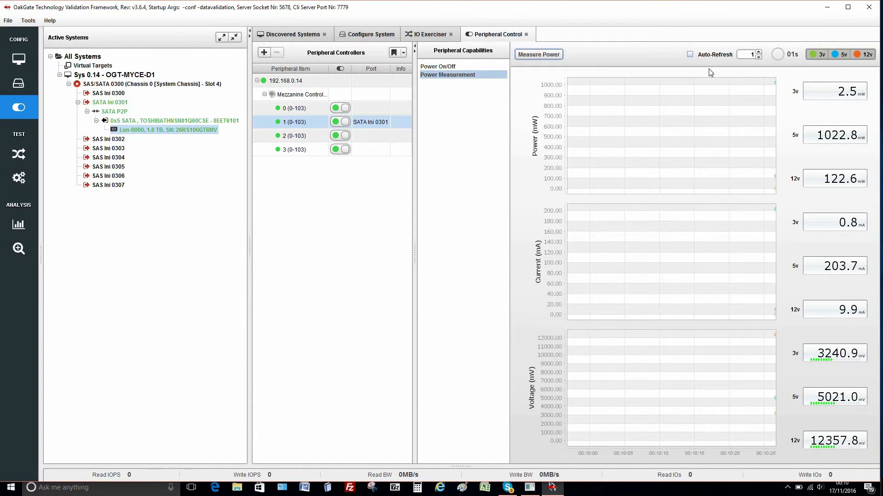
{"action": "left_click", "coordinate": [689, 55]}
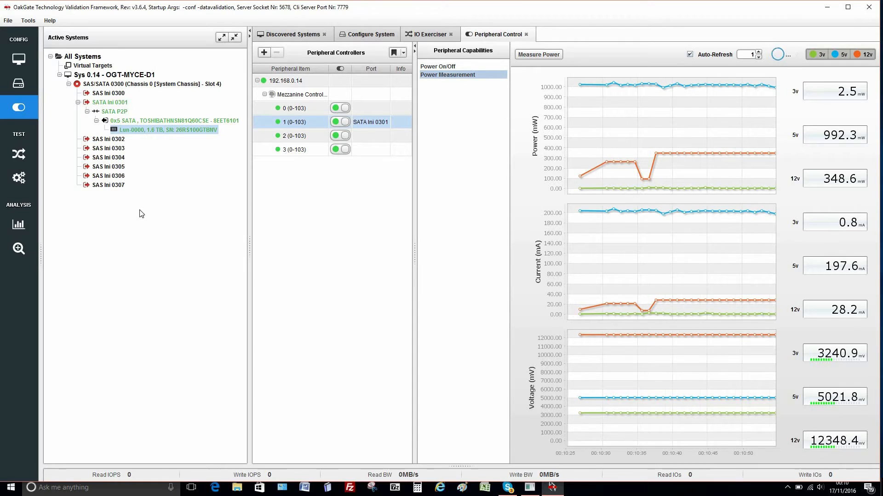
Step: Load the setup file Demo Test.at3 from the auto_tests folder into the test automation suite
{"action": "left_click", "coordinate": [20, 178]}
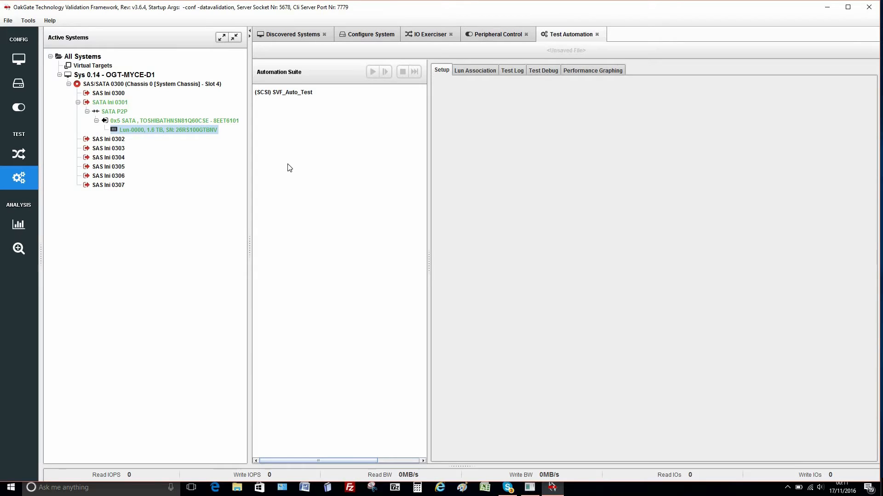
{"action": "left_click", "coordinate": [299, 94]}
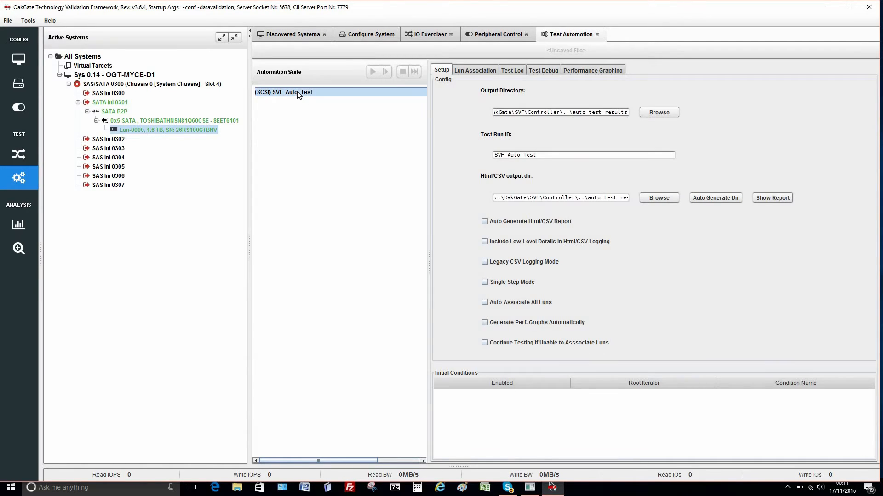
{"action": "right_click", "coordinate": [299, 94]}
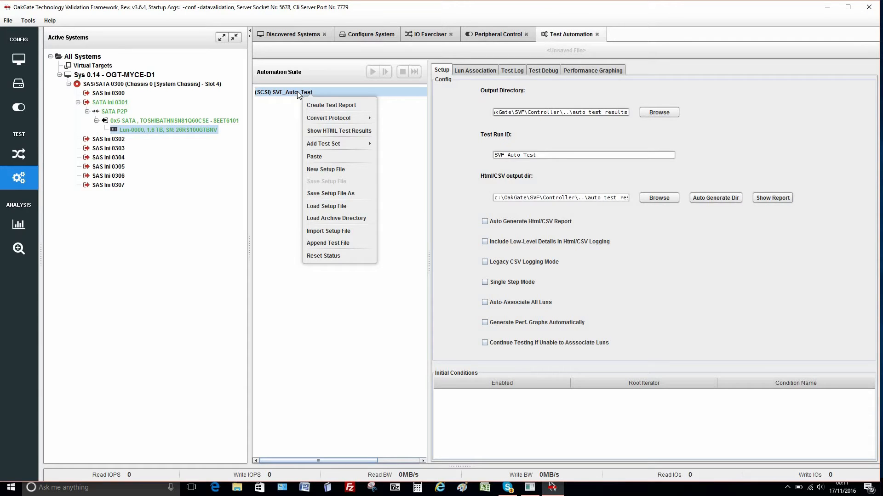
{"action": "mouse_move", "coordinate": [324, 144]}
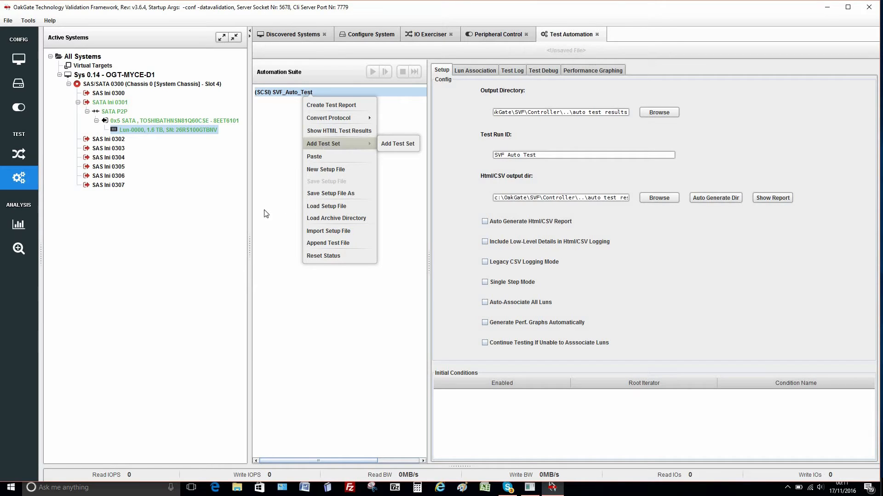
{"action": "right_click", "coordinate": [279, 93]}
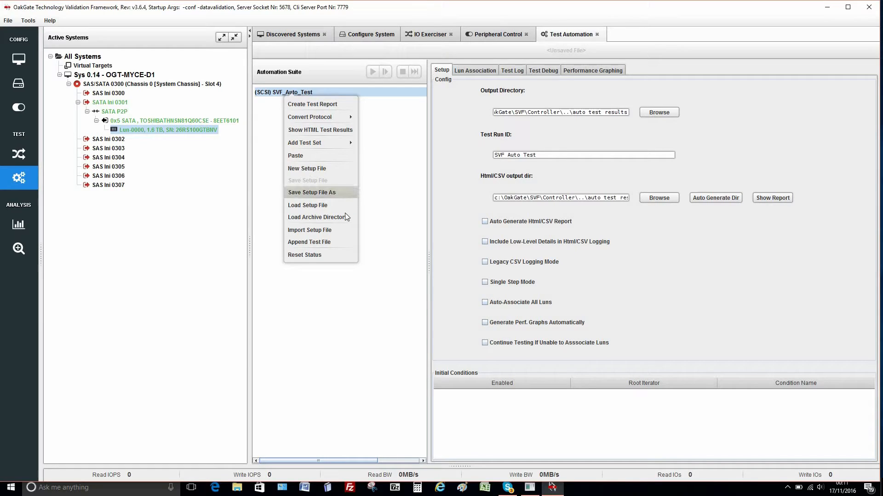
{"action": "left_click", "coordinate": [307, 208]}
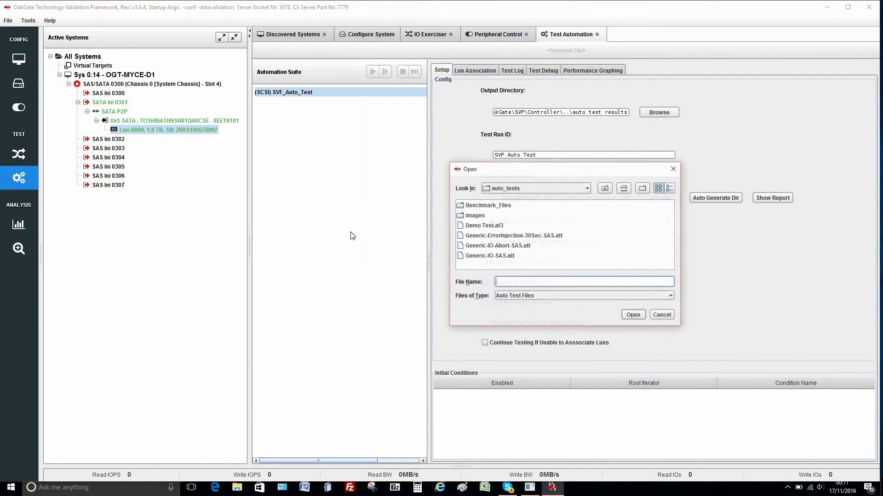
{"action": "left_click", "coordinate": [481, 226]}
{"action": "left_click", "coordinate": [638, 316]}
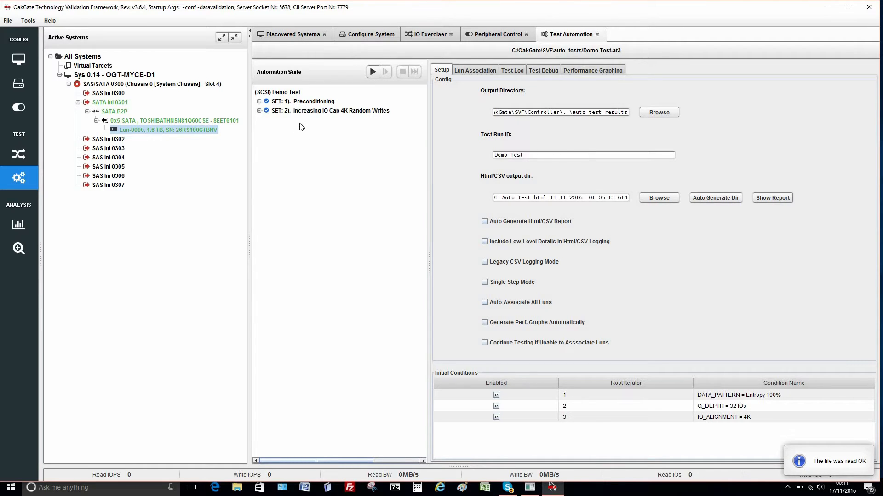
Step: Expand the Preconditioning and Increasing IO Cap 4K Random Writes sets to examine their actions, tests and IOP capping loop
{"action": "left_click", "coordinate": [259, 101]}
{"action": "left_click", "coordinate": [268, 110]}
{"action": "left_click", "coordinate": [268, 129]}
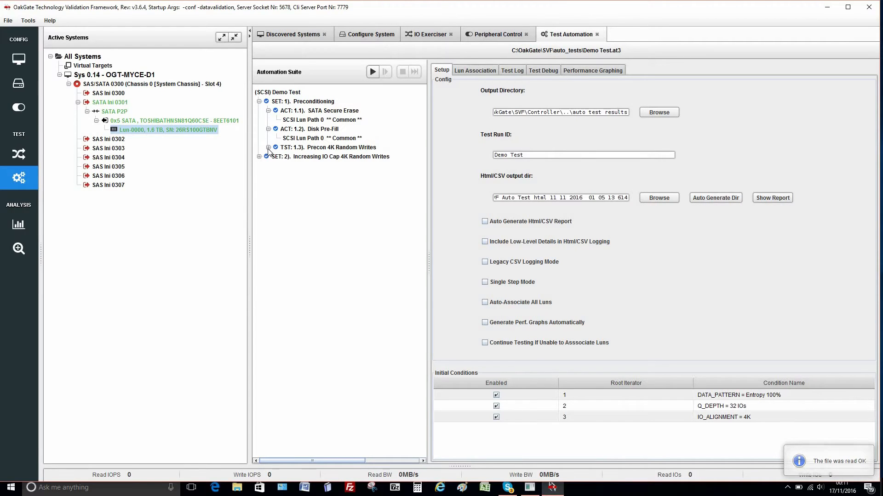
{"action": "left_click", "coordinate": [268, 148]}
{"action": "left_click", "coordinate": [259, 166]}
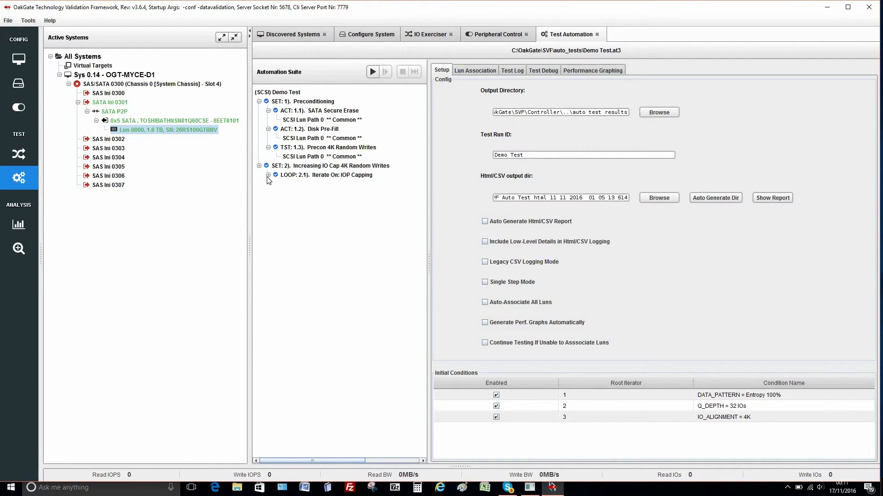
{"action": "left_click", "coordinate": [268, 175]}
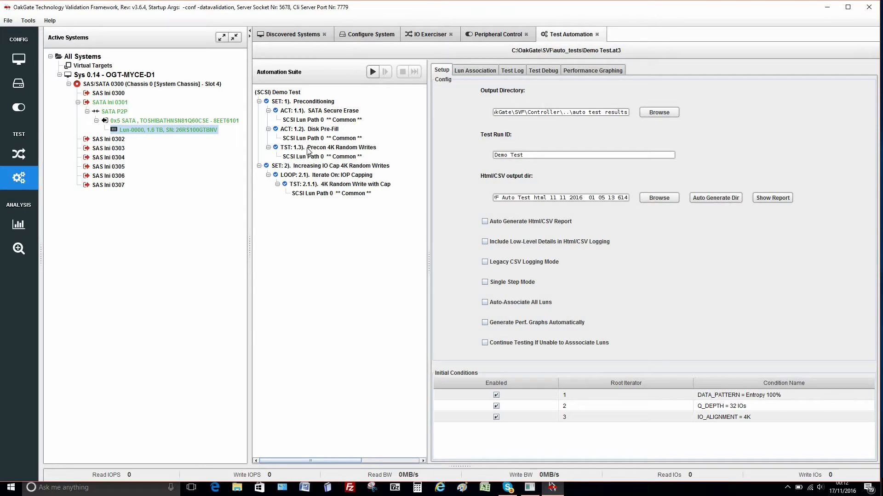
Step: Review the setups of Disk Pre-Fill, Precon 4K Random Writes and the IOP Capping loop, including the loop's available iteration options
{"action": "left_click", "coordinate": [328, 130]}
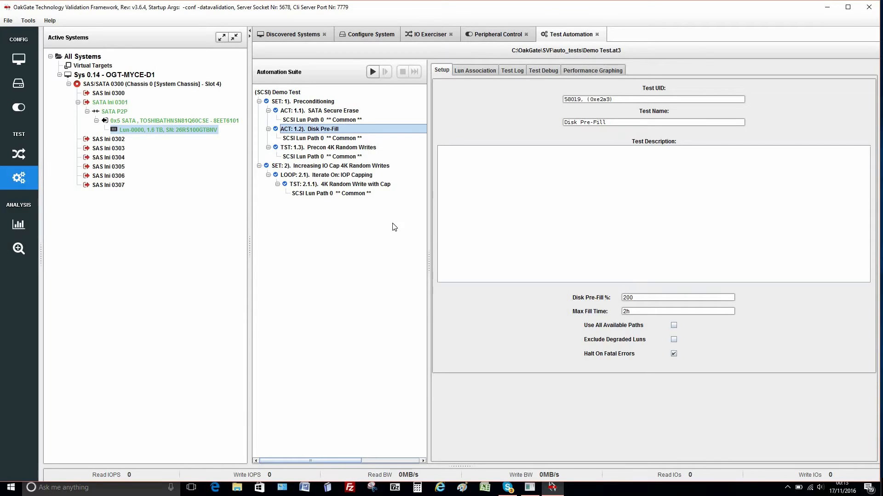
{"action": "left_click", "coordinate": [351, 151]}
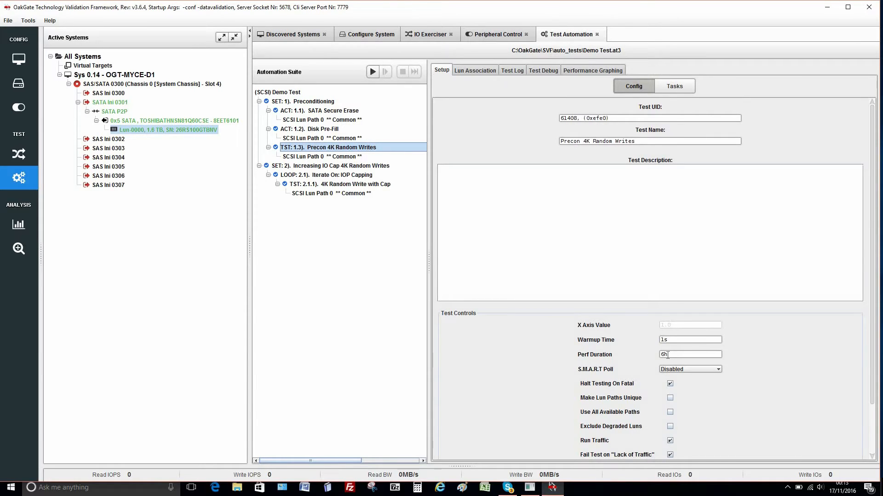
{"action": "left_click", "coordinate": [323, 177]}
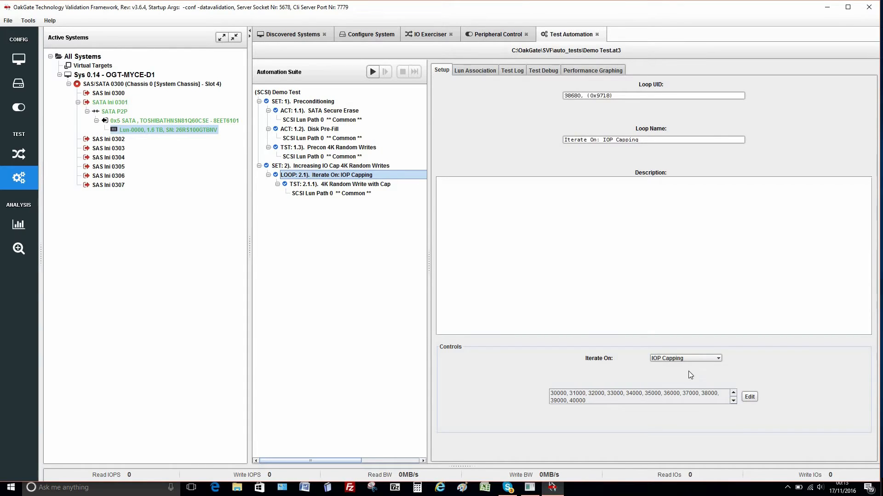
{"action": "left_click", "coordinate": [719, 359]}
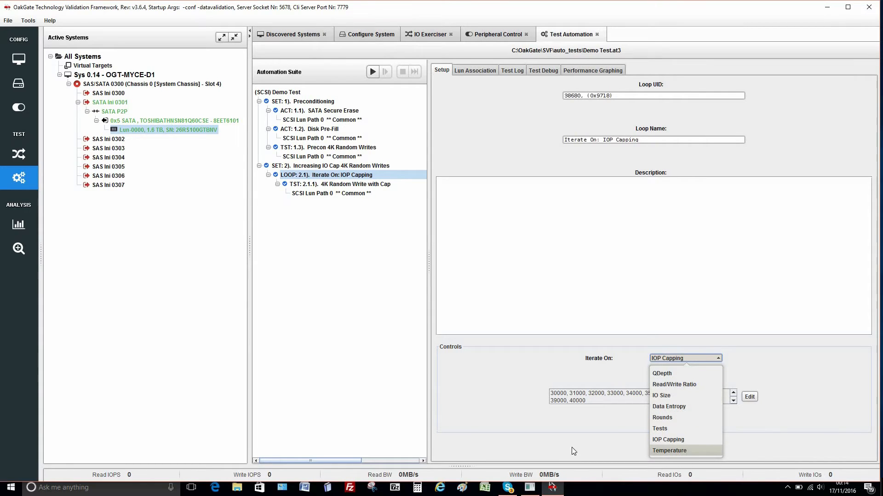
{"action": "left_click", "coordinate": [582, 436]}
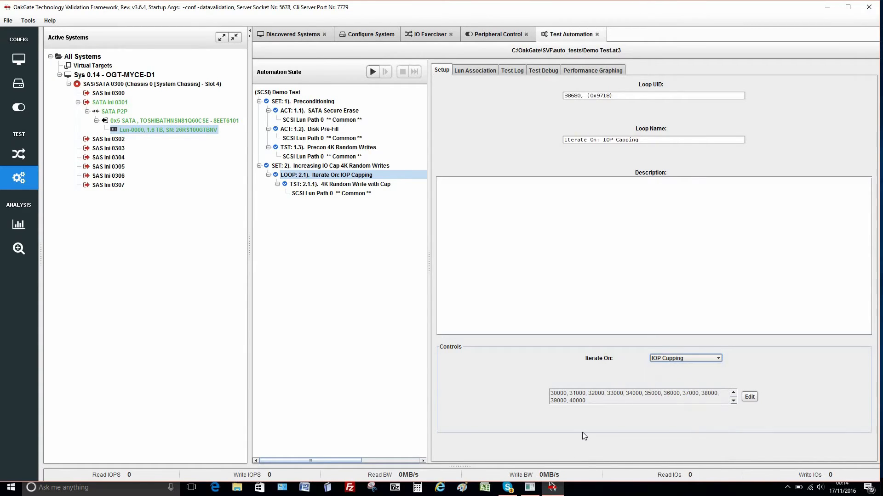
Step: Replace loop 2.1's IOP capping list with generated values from 5000 to 40000 in increments of 5000 and save it
{"action": "left_click", "coordinate": [748, 396]}
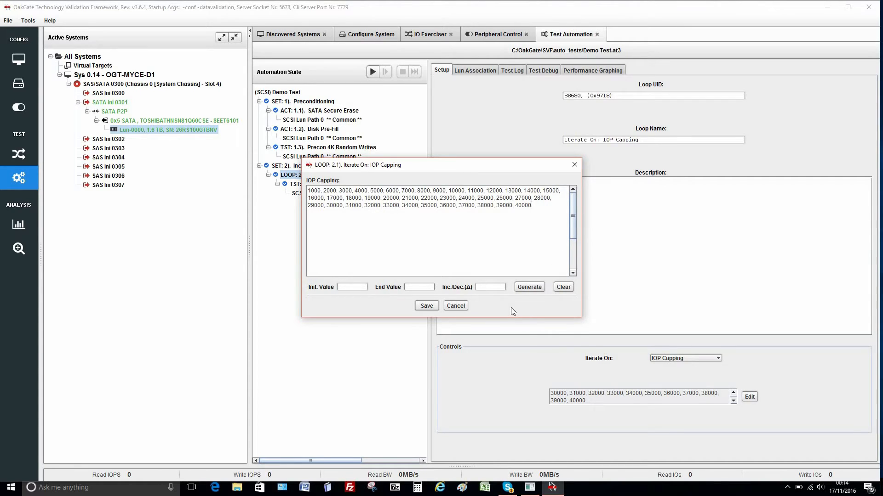
{"action": "left_click", "coordinate": [564, 287]}
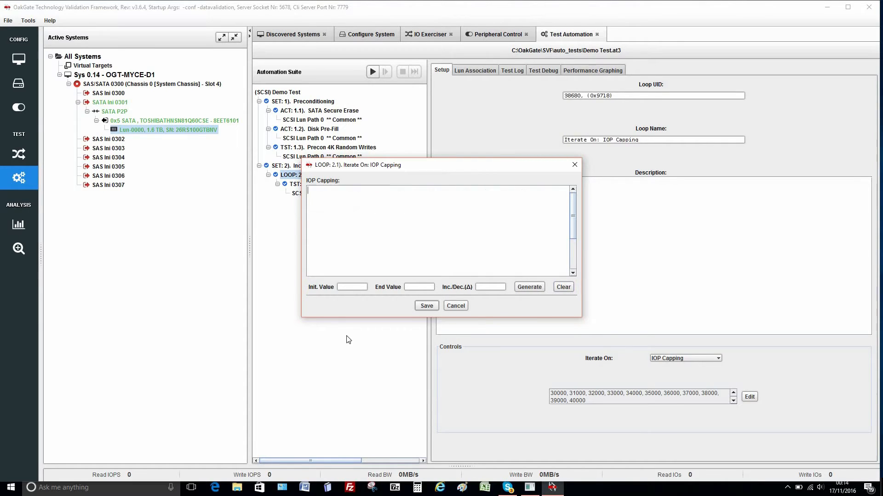
{"action": "left_click", "coordinate": [340, 287]}
{"action": "type", "text": "5000"}
{"action": "left_click", "coordinate": [407, 288]}
{"action": "type", "text": "4000"}
{"action": "type", "text": "000"}
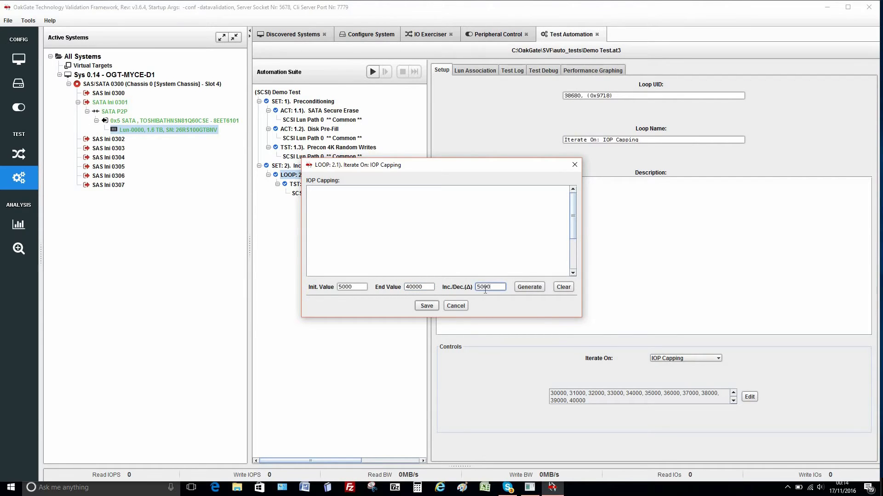
{"action": "left_click", "coordinate": [531, 288]}
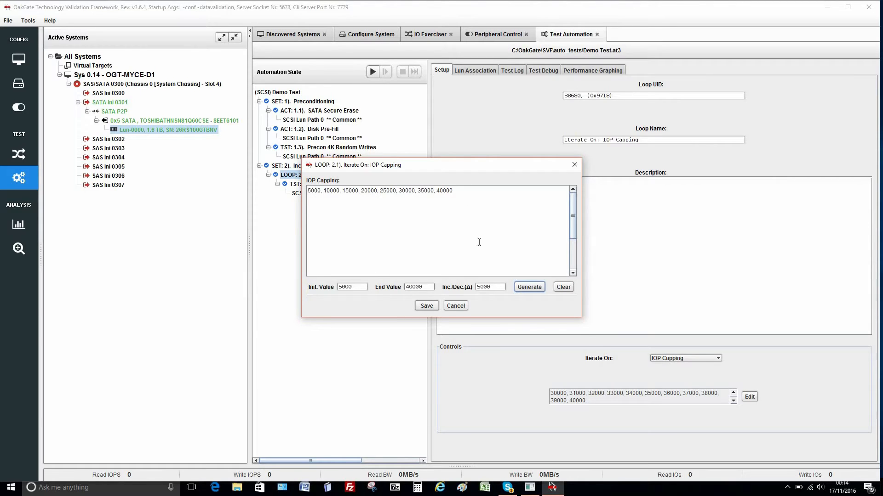
{"action": "left_click", "coordinate": [427, 306]}
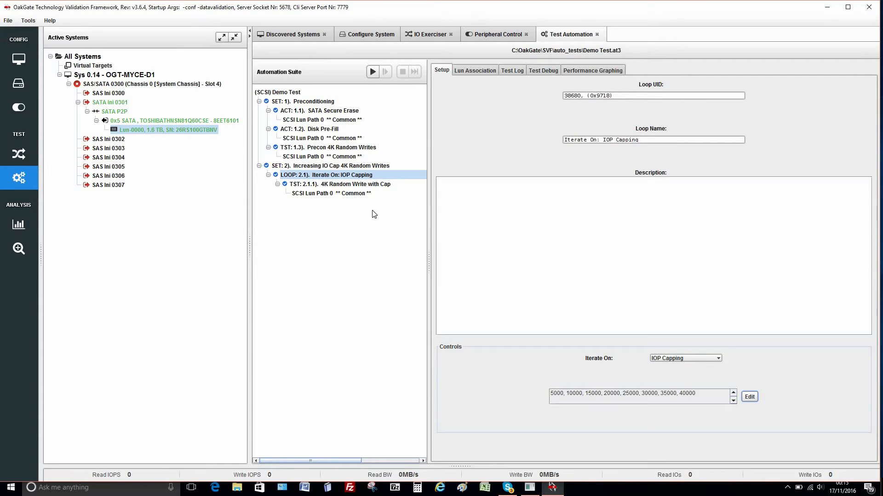
Step: Add a new test set to Demo Test and name it "Increasing IOPS Cap 4K random reads"
{"action": "left_click", "coordinate": [298, 93]}
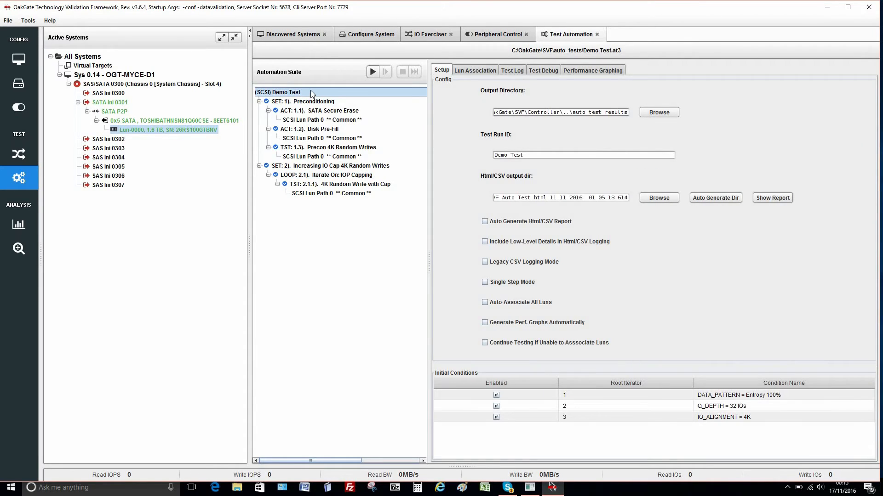
{"action": "right_click", "coordinate": [310, 92]}
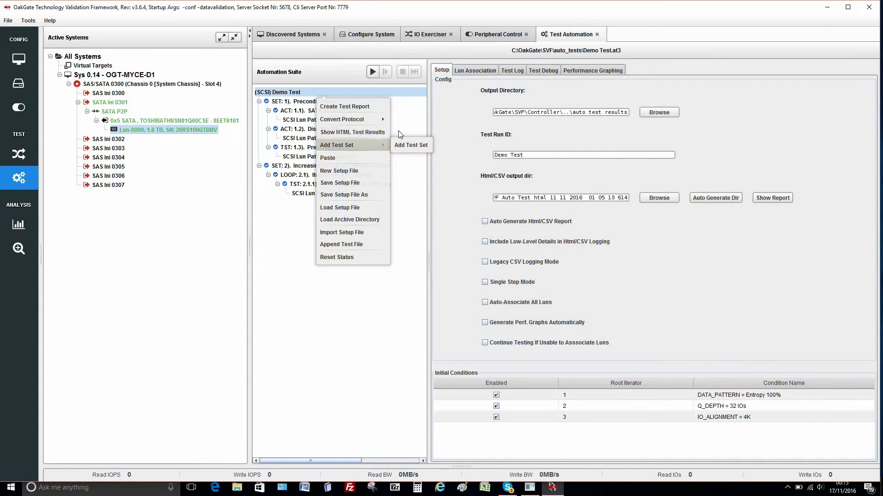
{"action": "left_click", "coordinate": [407, 145]}
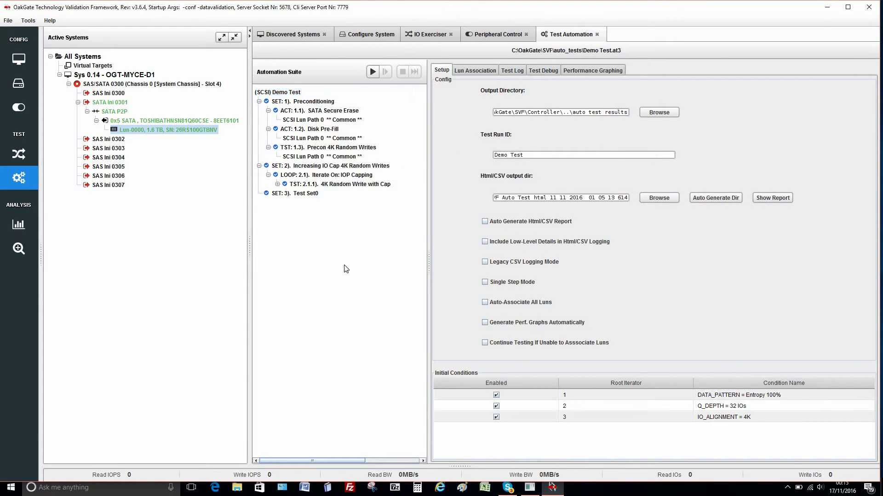
{"action": "left_click", "coordinate": [304, 194]}
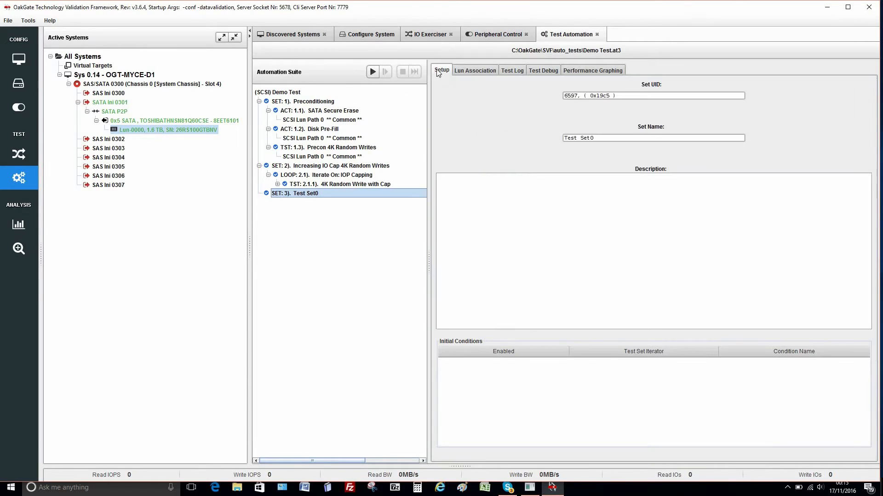
{"action": "left_click", "coordinate": [594, 140]}
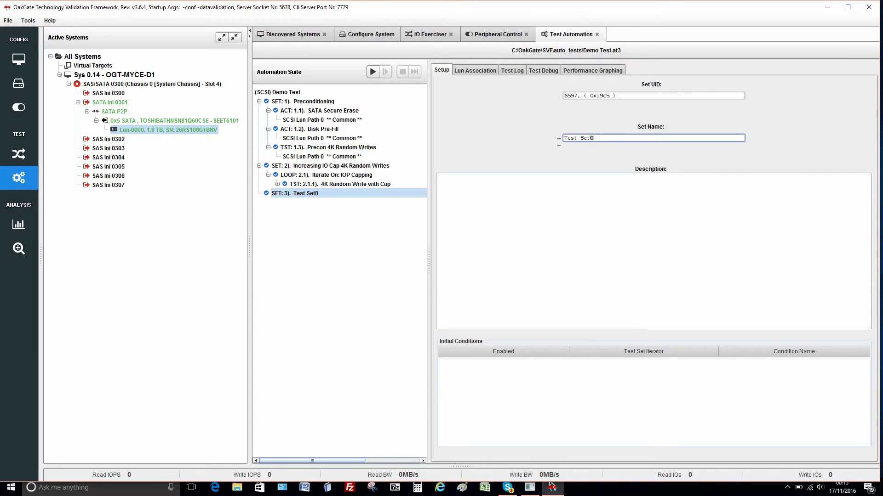
{"action": "left_click_drag", "start_coordinate": [593, 138], "coordinate": [562, 139]}
{"action": "type", "text": "Increasing IOPS Cap 4K random reads"}
{"action": "key", "text": "Return"}
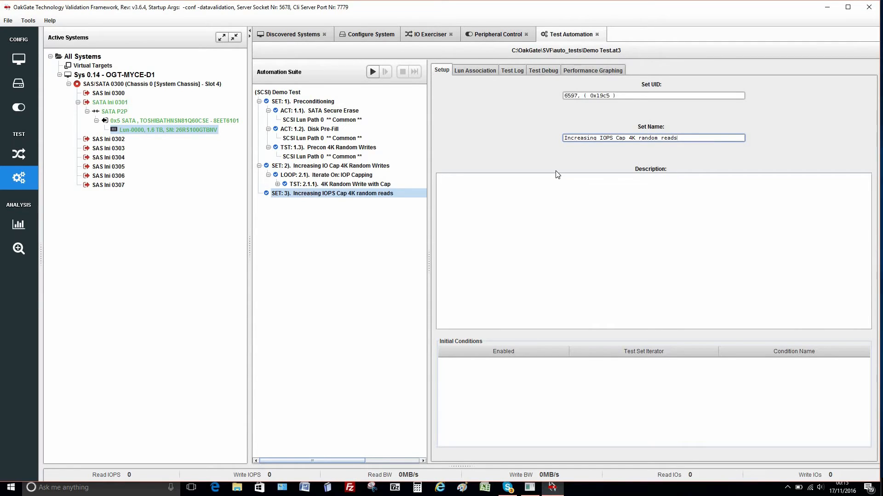
Step: Add a test loop to the Increasing IOPS Cap 4K random reads set and make it iterate on IOP Capping
{"action": "left_click", "coordinate": [313, 198]}
{"action": "right_click", "coordinate": [314, 198]}
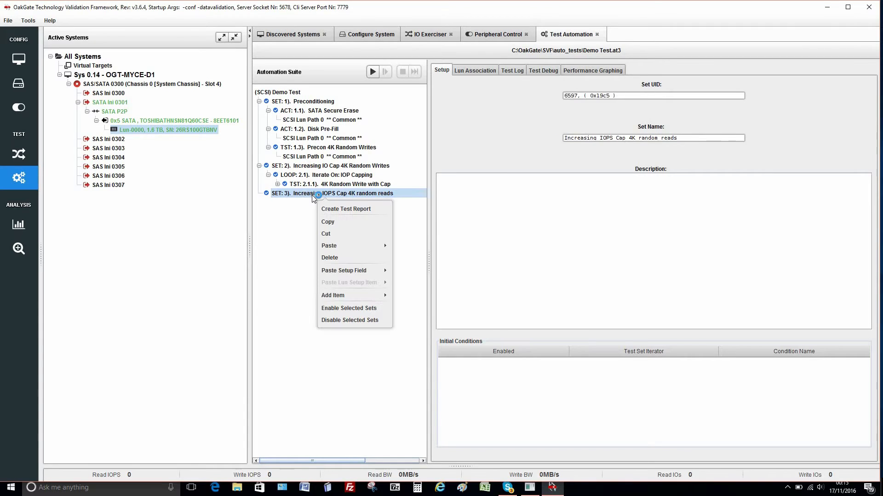
{"action": "mouse_move", "coordinate": [335, 296]}
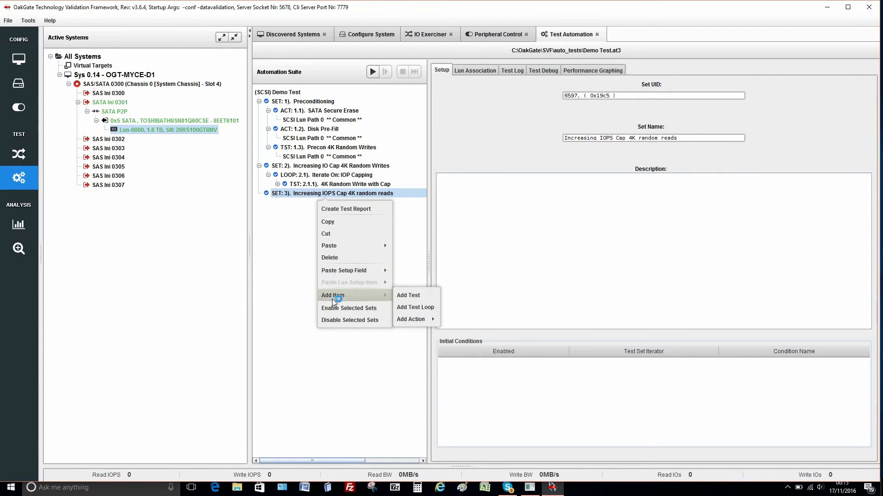
{"action": "left_click", "coordinate": [420, 309]}
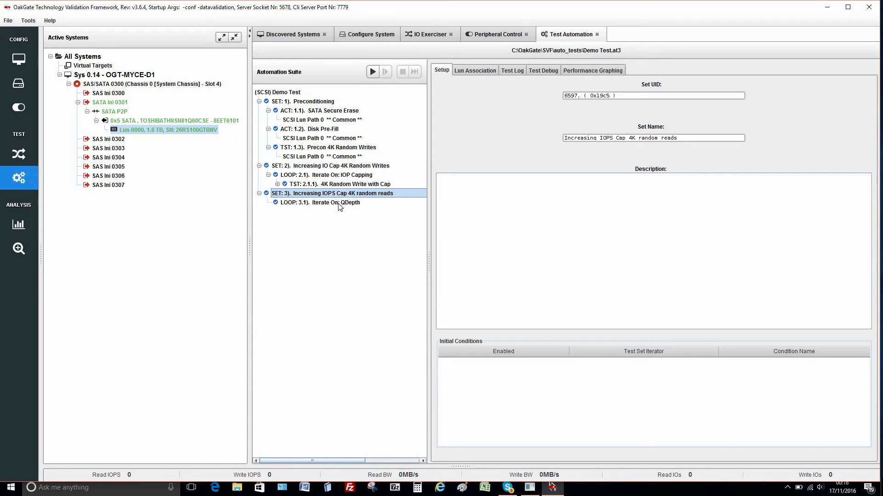
{"action": "left_click", "coordinate": [338, 205]}
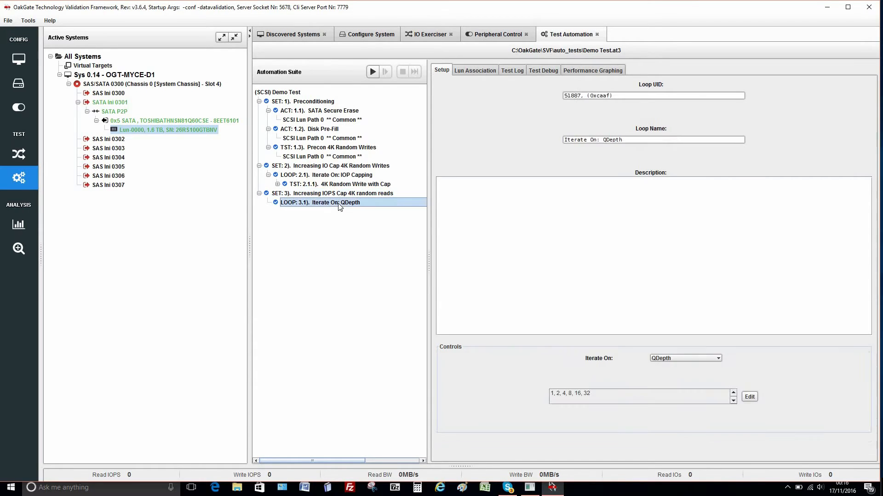
{"action": "left_click", "coordinate": [718, 358]}
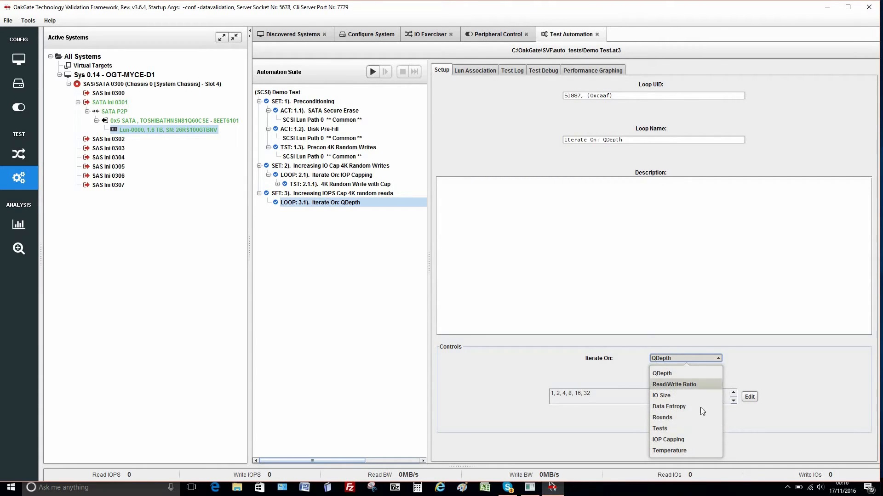
{"action": "left_click", "coordinate": [672, 442]}
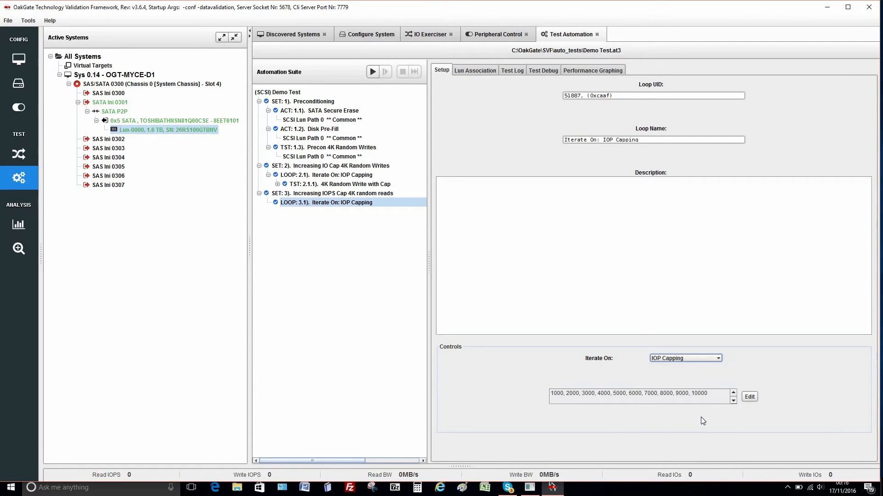
Step: Replace loop 3.1's IOP capping list with generated values from 5000 to 90000 in increments of 5000 and save it
{"action": "left_click", "coordinate": [749, 397]}
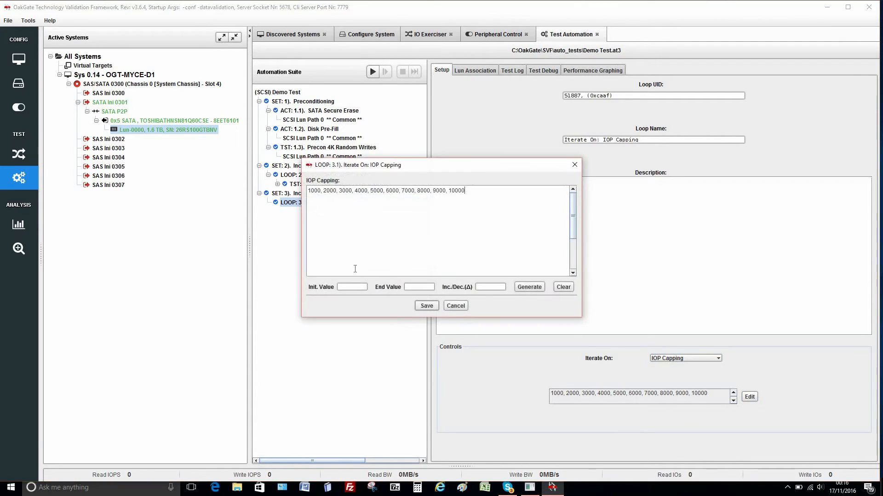
{"action": "left_click", "coordinate": [563, 287]}
{"action": "left_click", "coordinate": [344, 286]}
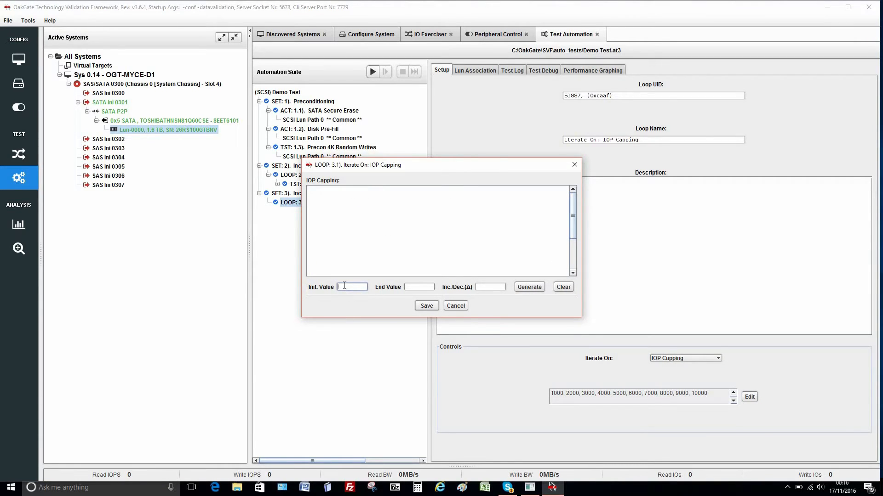
{"action": "type", "text": "5000"}
{"action": "left_click", "coordinate": [405, 288]}
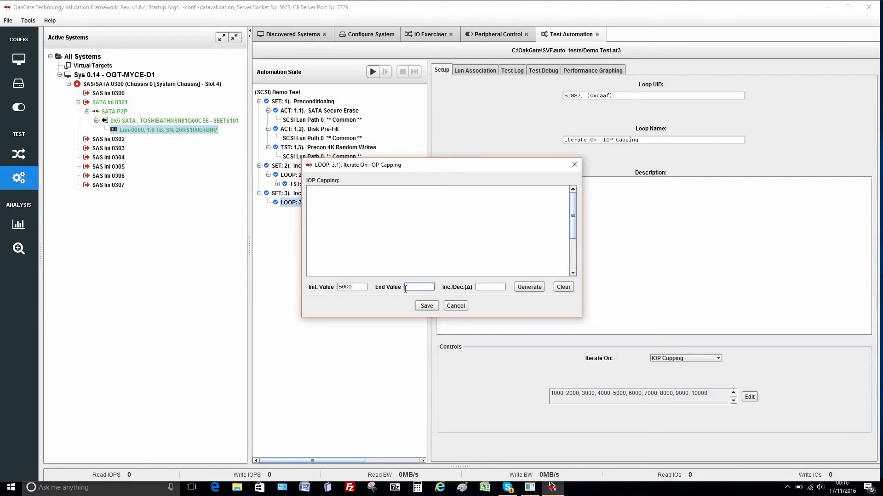
{"action": "type", "text": "90000"}
{"action": "left_click", "coordinate": [481, 286]}
{"action": "type", "text": "5000"}
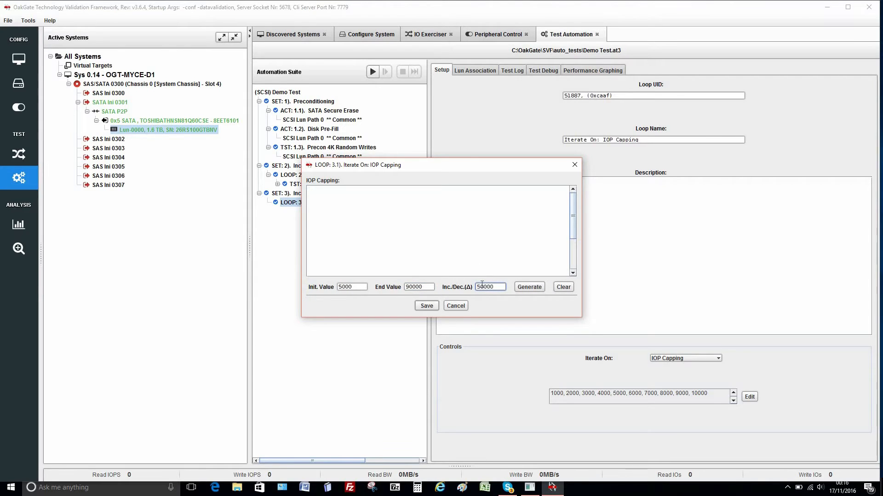
{"action": "left_click", "coordinate": [527, 287]}
{"action": "left_click", "coordinate": [423, 307]}
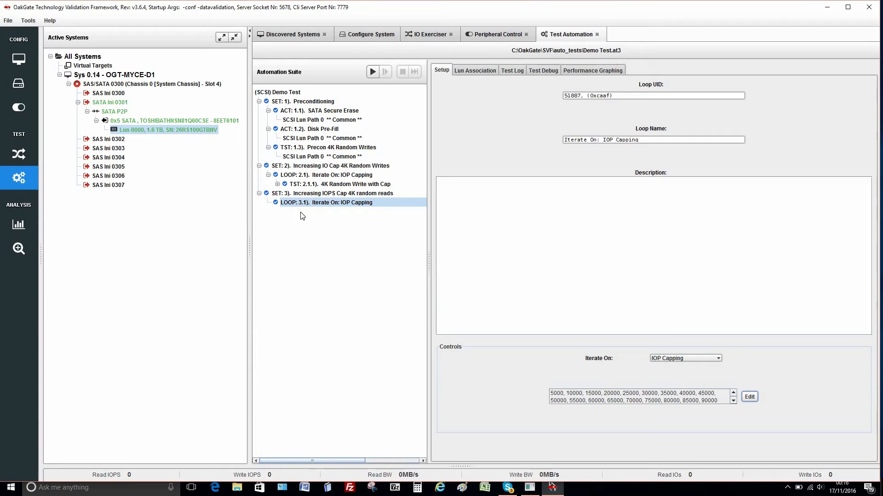
Step: Add a test to the IOP Capping loop of the random reads set and expand the loop
{"action": "right_click", "coordinate": [317, 205]}
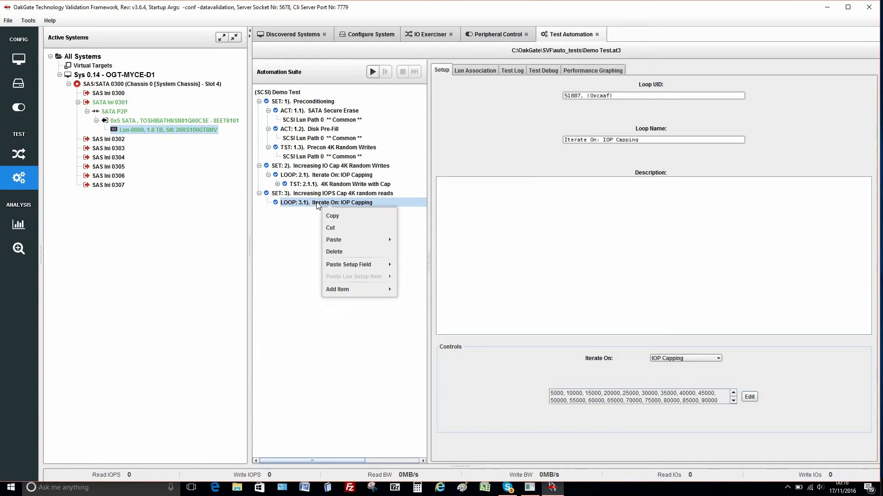
{"action": "mouse_move", "coordinate": [339, 291]}
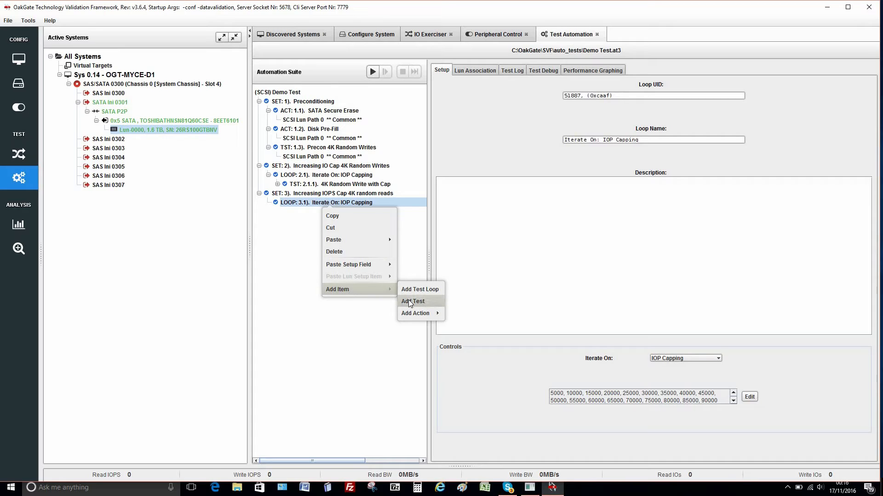
{"action": "mouse_move", "coordinate": [412, 316]}
{"action": "left_click", "coordinate": [416, 301]}
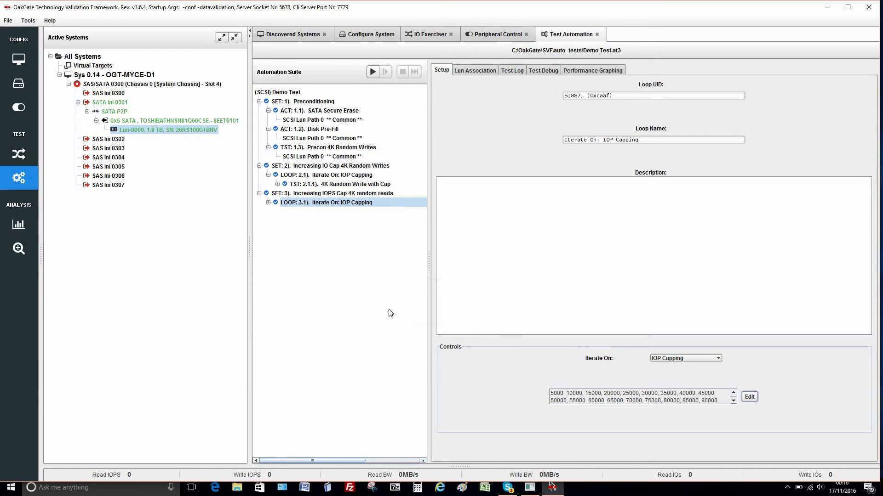
{"action": "left_click", "coordinate": [268, 202]}
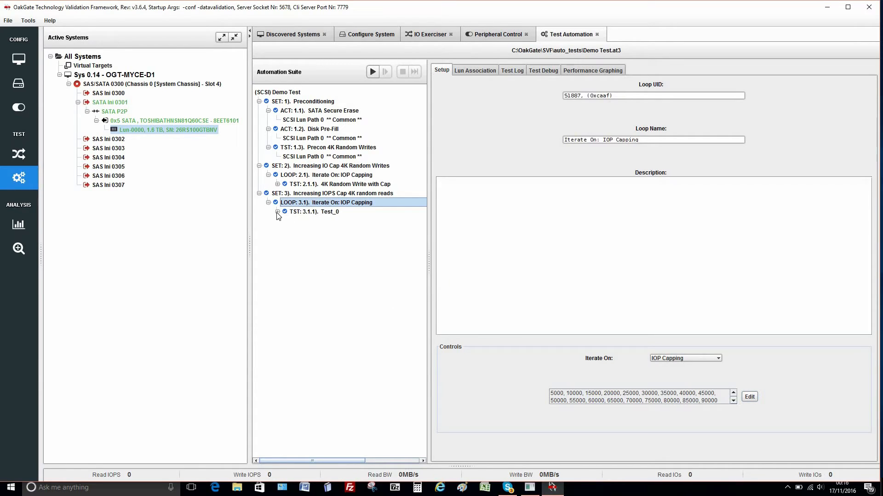
Step: Rename the new test in loop 3.1 as "4K random Reads"
{"action": "left_click", "coordinate": [288, 213]}
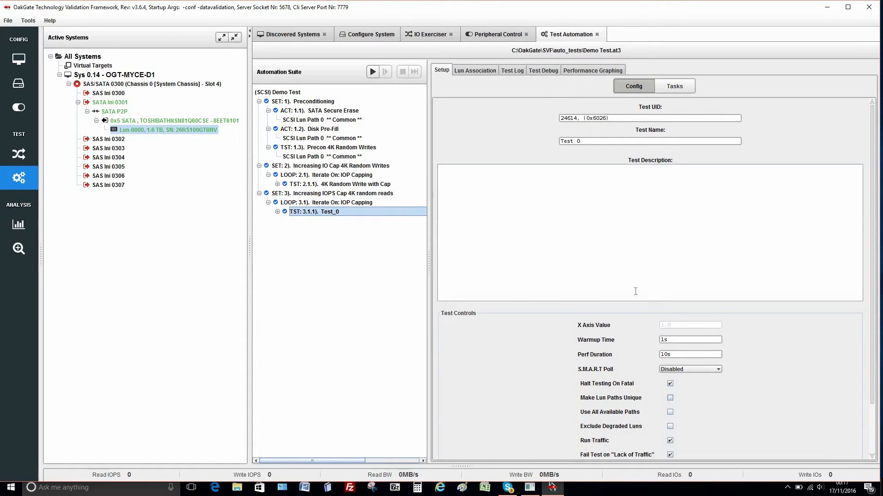
{"action": "left_click", "coordinate": [577, 141]}
{"action": "left_click_drag", "start_coordinate": [557, 148], "coordinate": [556, 146]}
{"action": "type", "text": "4"}
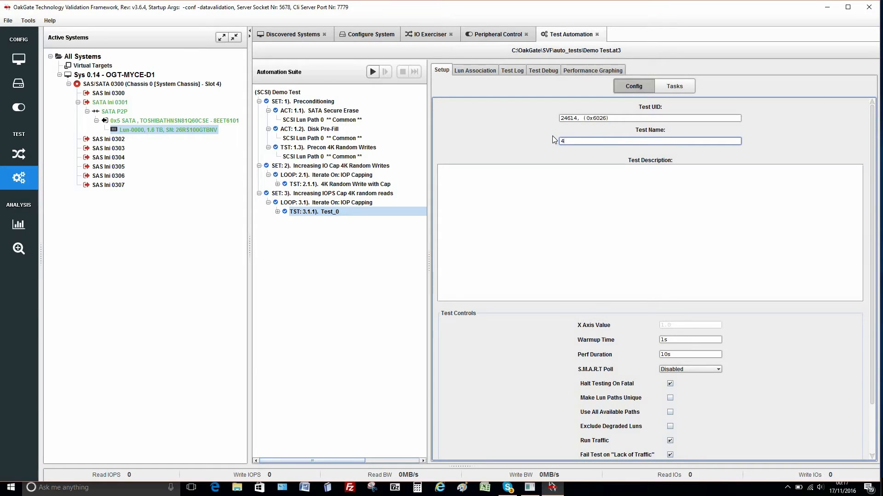
{"action": "type", "text": "K random Reads"}
{"action": "key", "text": "Return"}
Step: For the 4K random Reads test's LUN path, set the IO traffic queue depth to 32 and enable the IO cap
{"action": "left_click", "coordinate": [278, 212]}
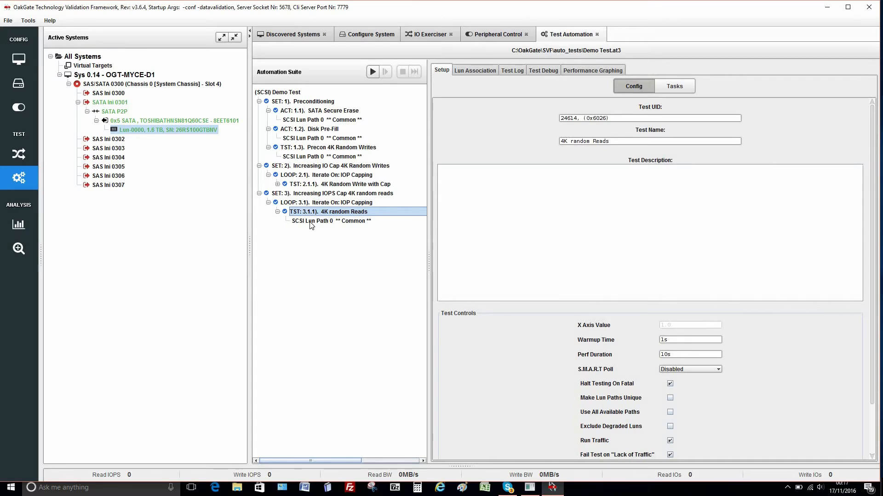
{"action": "left_click", "coordinate": [311, 222]}
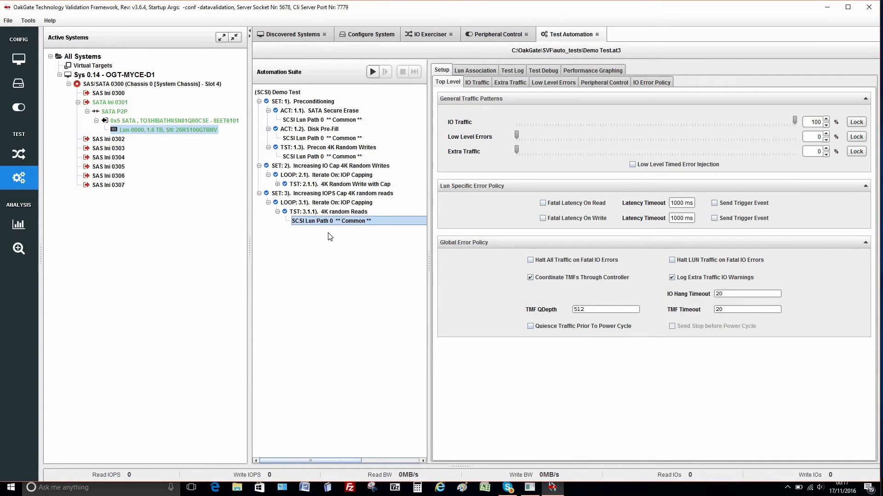
{"action": "left_click", "coordinate": [477, 83]}
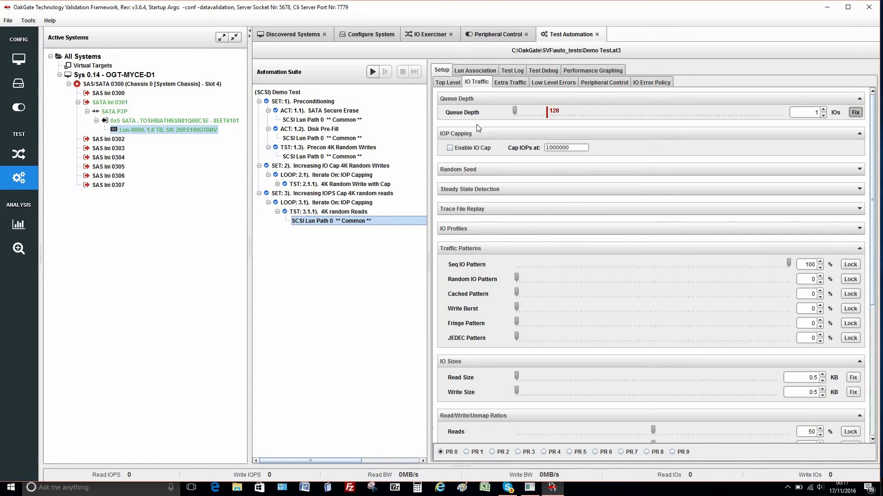
{"action": "left_click", "coordinate": [815, 112]}
{"action": "type", "text": "1"}
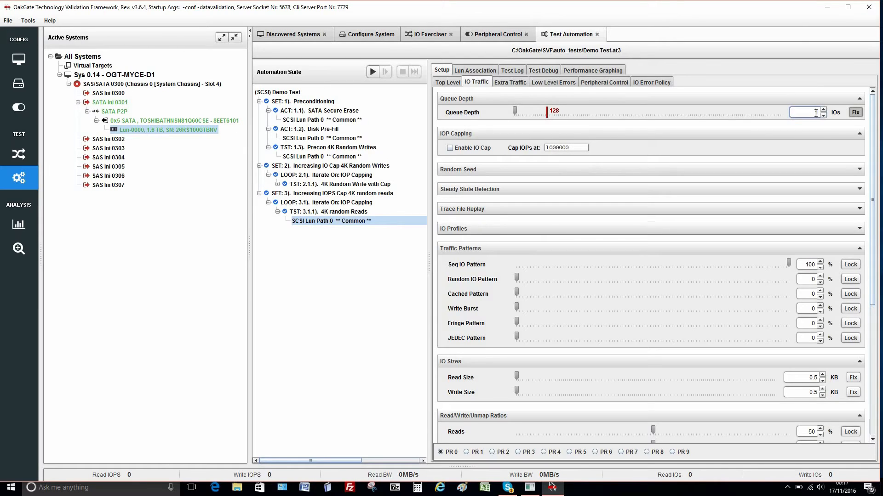
{"action": "key", "text": "BackSpace"}
{"action": "type", "text": "32"}
{"action": "left_click", "coordinate": [451, 149]}
Step: Set the Random IO Pattern to 100% for the 4K random Reads LUN path and lock it
{"action": "left_click_drag", "start_coordinate": [517, 279], "coordinate": [715, 261]}
{"action": "left_click_drag", "start_coordinate": [806, 253], "coordinate": [809, 258]}
{"action": "left_click", "coordinate": [850, 279]}
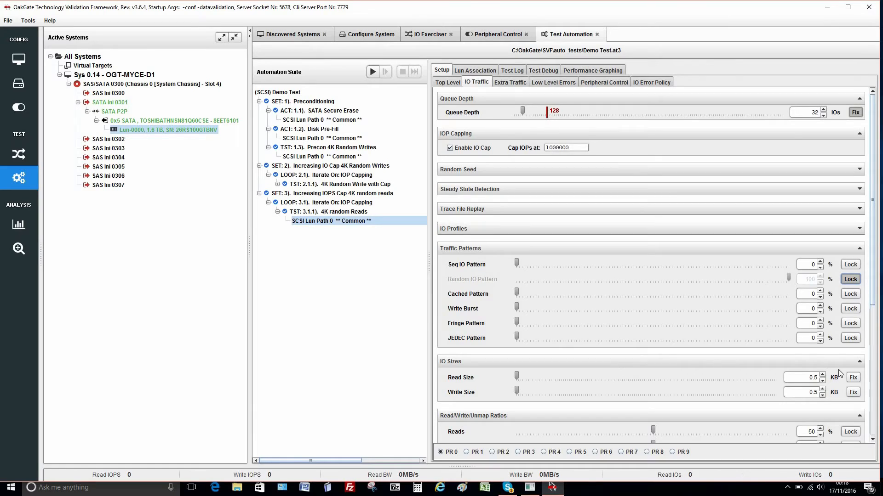
Step: Set the read size of the 4K random Reads traffic to 4 KB and fix it
{"action": "left_click", "coordinate": [811, 374]}
{"action": "key", "text": "BackSpace"}
{"action": "key", "text": "BackSpace"}
{"action": "key", "text": "BackSpace"}
{"action": "type", "text": "4"}
{"action": "left_click", "coordinate": [852, 377]}
Step: Set the Reads ratio of the 4K random Reads traffic to 100% and lock it
{"action": "scroll", "coordinate": [694, 430], "scroll_direction": "down", "scroll_amount": 1}
{"action": "scroll", "coordinate": [685, 423], "scroll_direction": "down", "scroll_amount": 1}
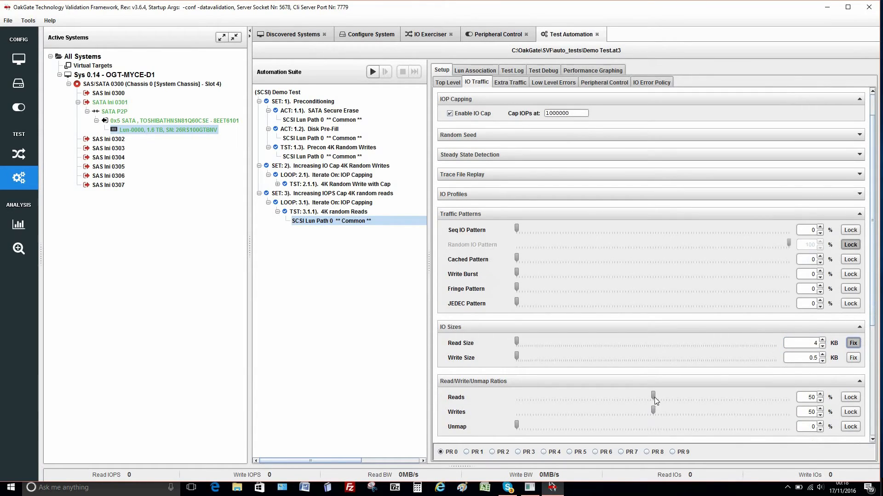
{"action": "left_click_drag", "start_coordinate": [653, 396], "coordinate": [789, 396]}
{"action": "left_click", "coordinate": [856, 398]}
{"action": "scroll", "coordinate": [661, 358], "scroll_direction": "down", "scroll_amount": 4}
{"action": "scroll", "coordinate": [650, 342], "scroll_direction": "down", "scroll_amount": 5}
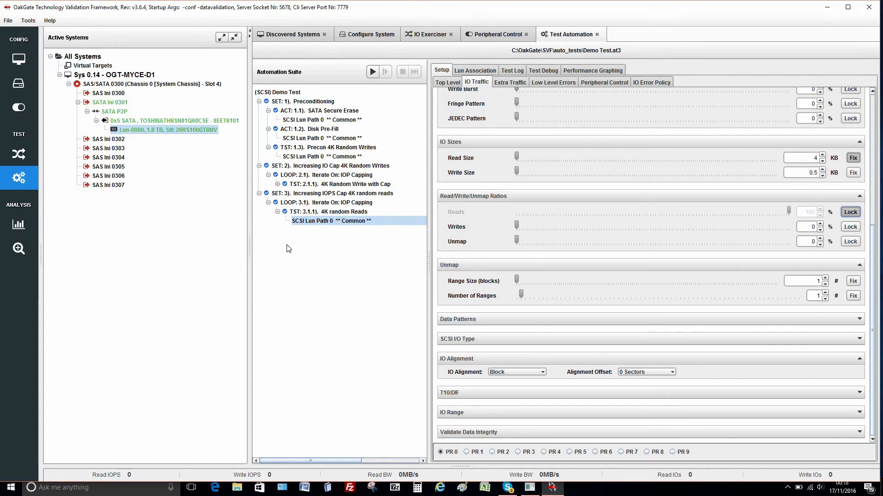
Step: Review the IO traffic settings of the LUN paths under the three Preconditioning items
{"action": "left_click", "coordinate": [321, 120]}
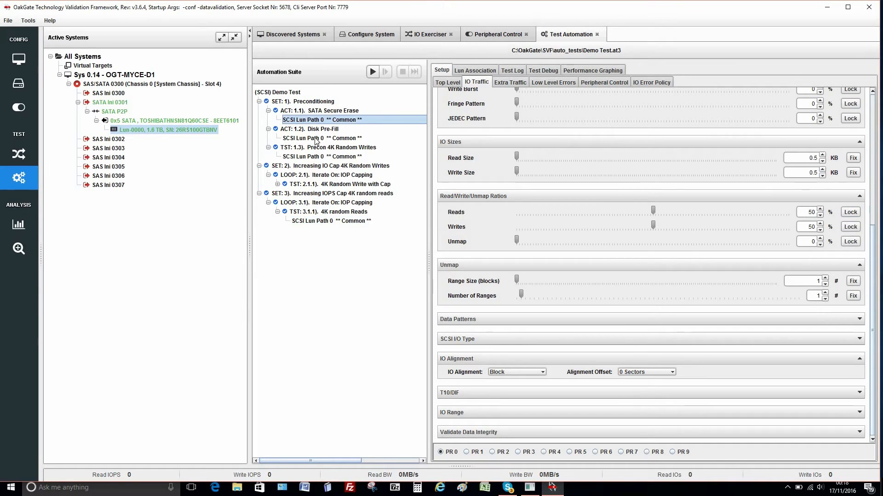
{"action": "left_click", "coordinate": [316, 139]}
{"action": "left_click", "coordinate": [314, 157]}
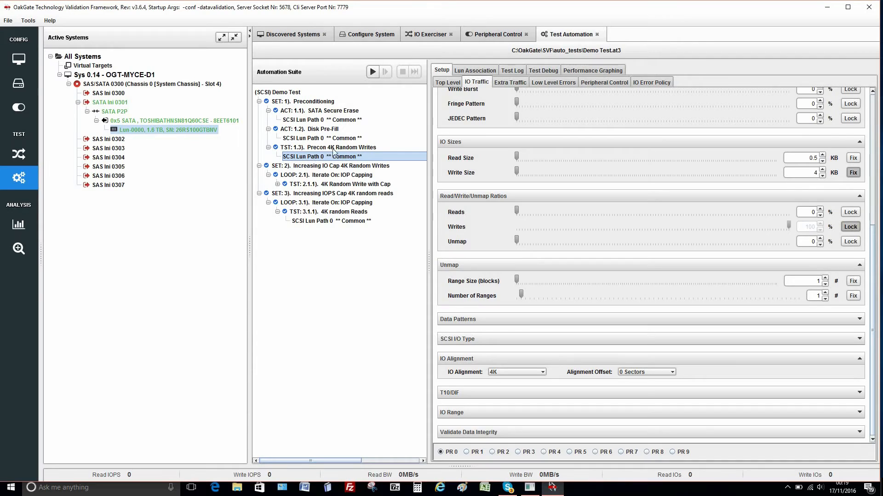
Step: Copy all LUN settings of the SATA drive from the IO Exerciser and paste them as the association of Lun Path 0
{"action": "left_click", "coordinate": [420, 36]}
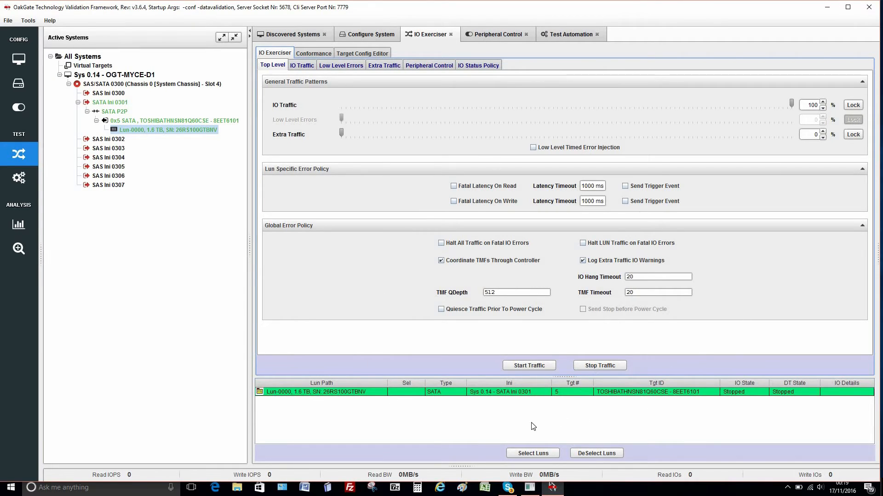
{"action": "right_click", "coordinate": [412, 391]}
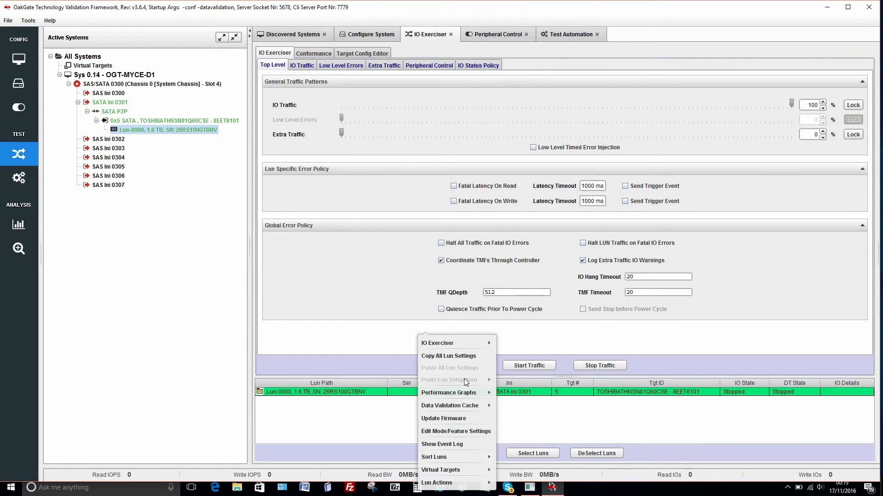
{"action": "left_click", "coordinate": [453, 354]}
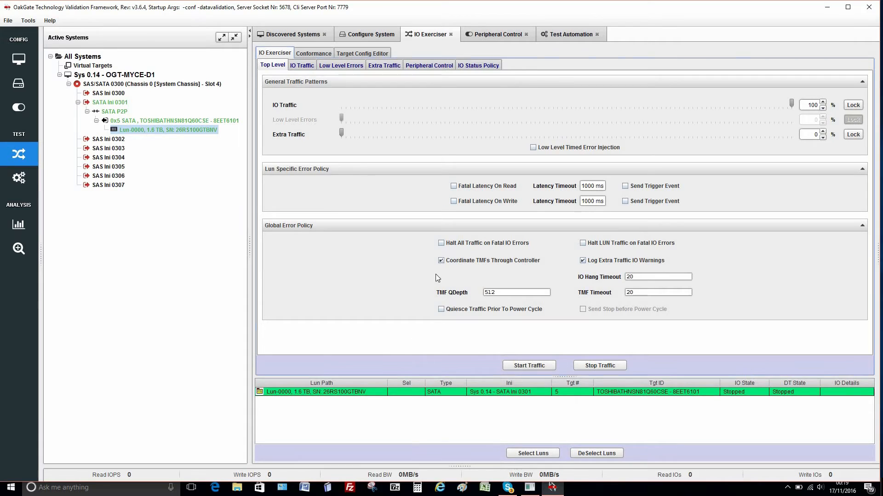
{"action": "left_click", "coordinate": [554, 35]}
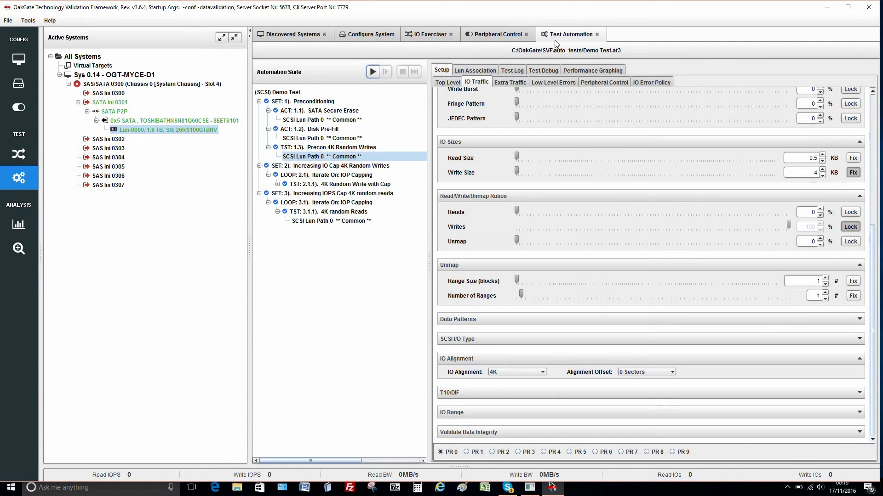
{"action": "left_click", "coordinate": [478, 71]}
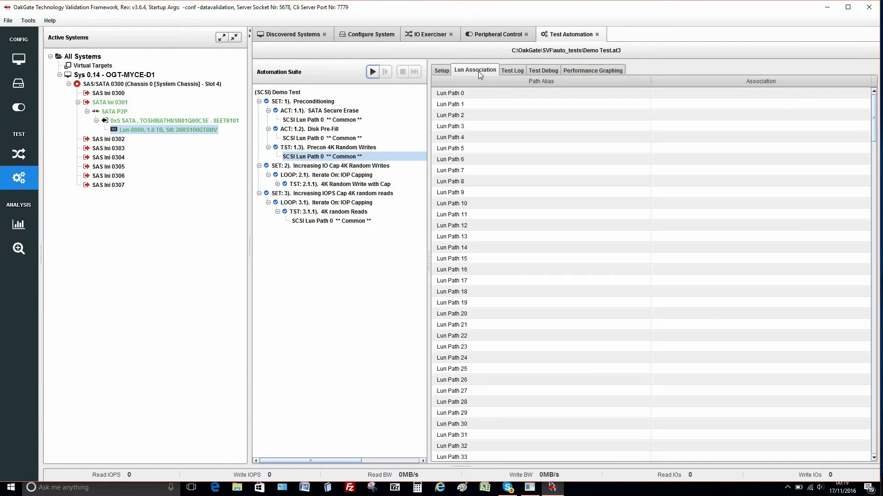
{"action": "left_click", "coordinate": [473, 94]}
{"action": "right_click", "coordinate": [489, 95]}
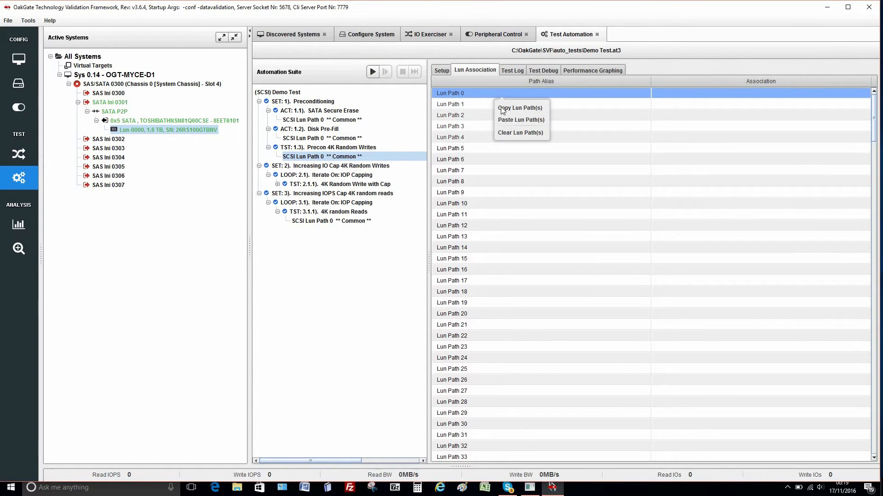
{"action": "left_click", "coordinate": [509, 121]}
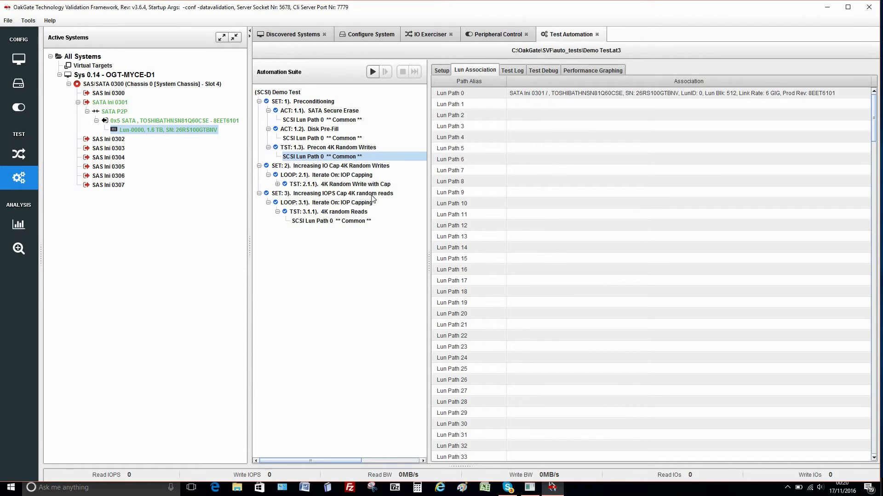
Step: Run the Demo Test suite and remove the existing test output directory
{"action": "left_click", "coordinate": [372, 72]}
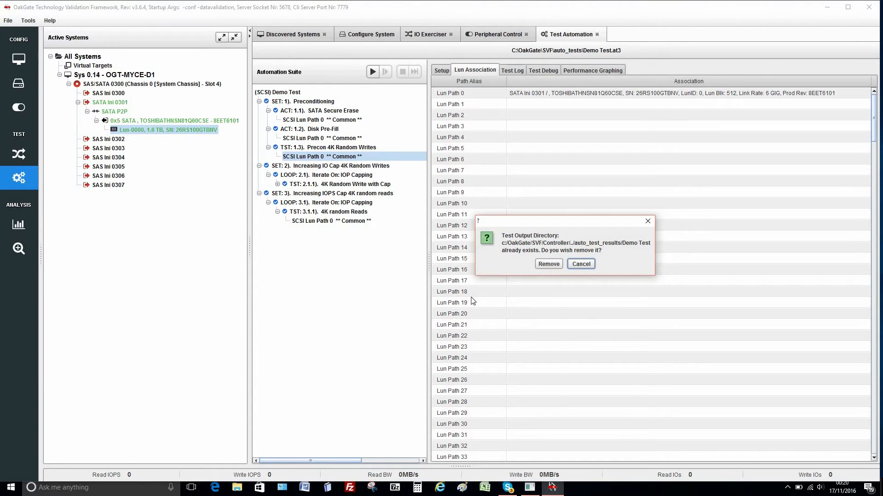
{"action": "left_click", "coordinate": [549, 264]}
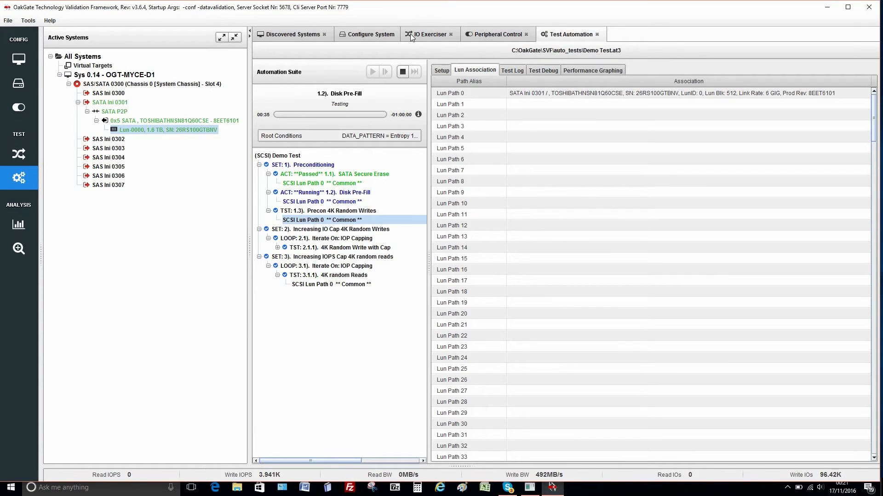
Step: Examine the running pre-fill's IO traffic settings in the IO Exerciser, including IO sizes, read/write ratios, alignment and data patterns
{"action": "left_click", "coordinate": [423, 36]}
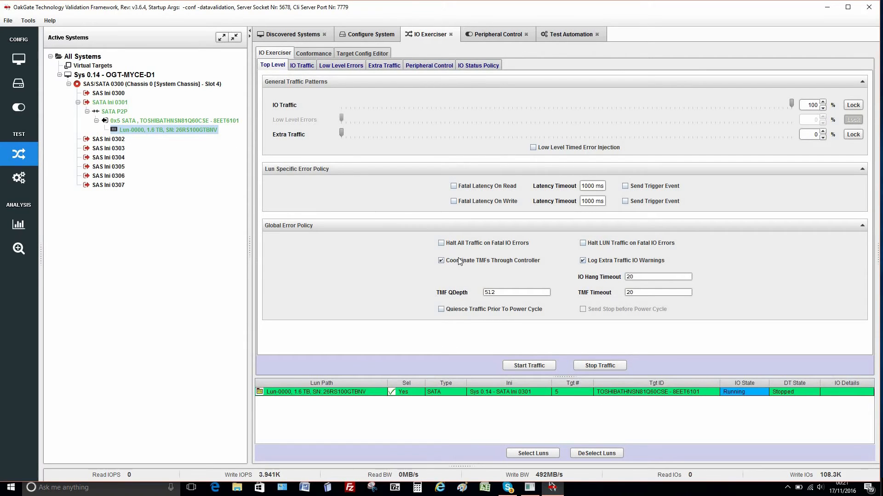
{"action": "left_click", "coordinate": [302, 66]}
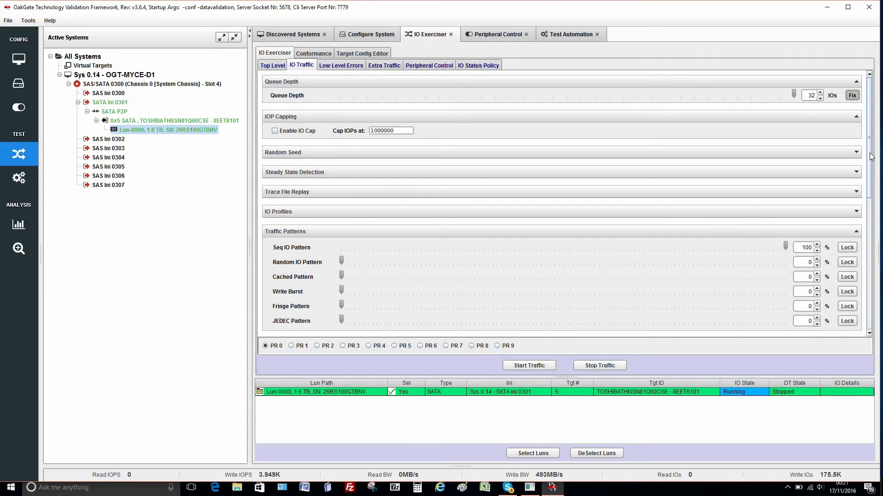
{"action": "left_click_drag", "start_coordinate": [869, 169], "coordinate": [821, 256]}
{"action": "scroll", "coordinate": [347, 237], "scroll_direction": "down", "scroll_amount": 2}
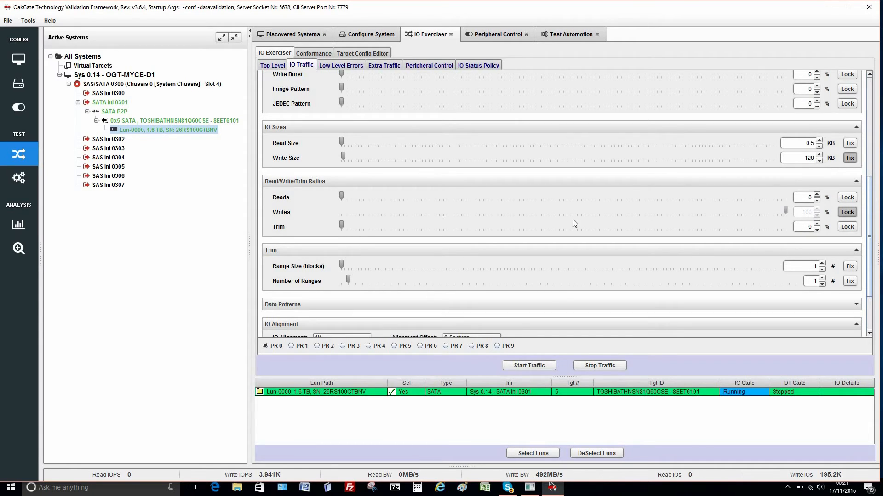
{"action": "left_click_drag", "start_coordinate": [869, 190], "coordinate": [869, 189]}
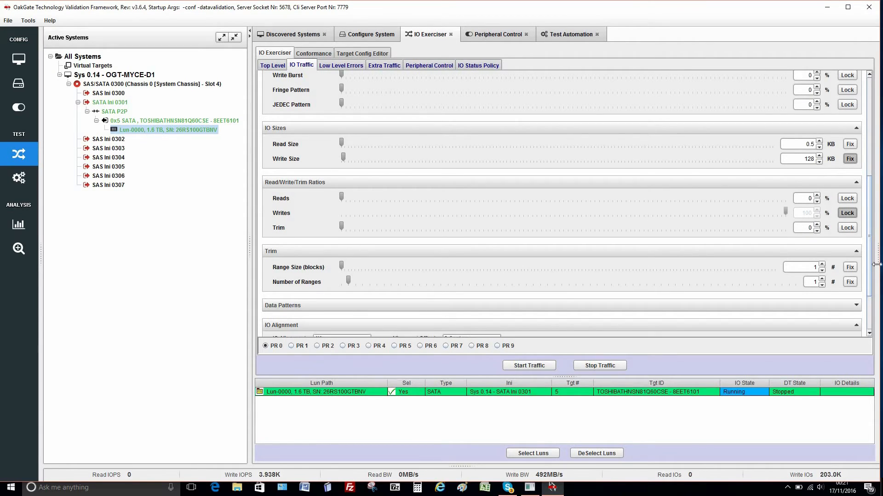
{"action": "left_click_drag", "start_coordinate": [869, 265], "coordinate": [869, 302]}
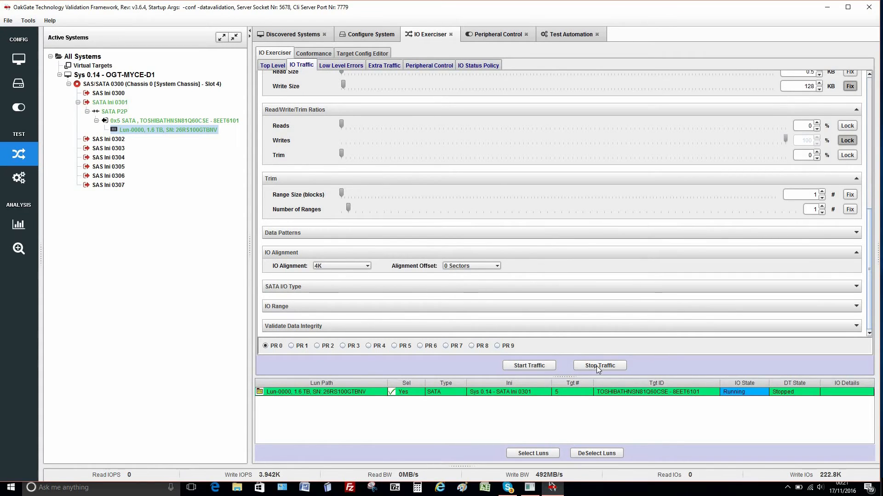
{"action": "left_click", "coordinate": [856, 233]}
{"action": "scroll", "coordinate": [621, 333], "scroll_direction": "down", "scroll_amount": 10}
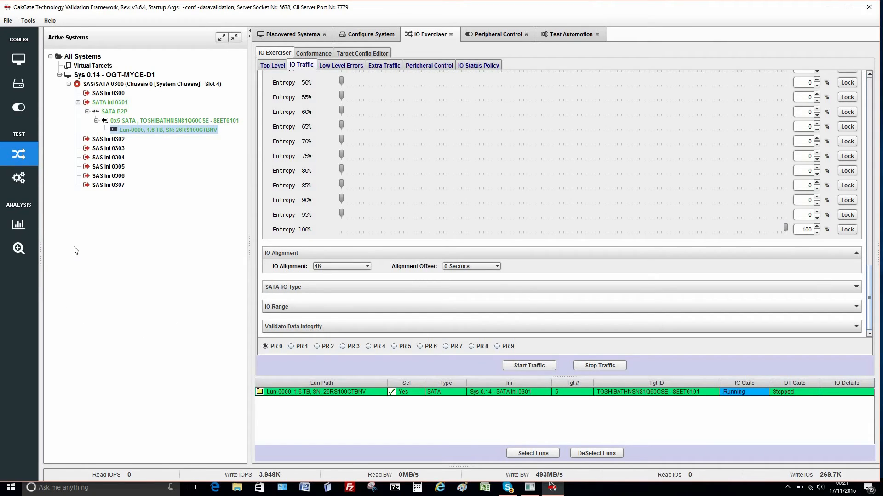
Step: Examine the running drive's Dashboard graphs and its live power measurement in Peripheral Control
{"action": "left_click", "coordinate": [19, 228]}
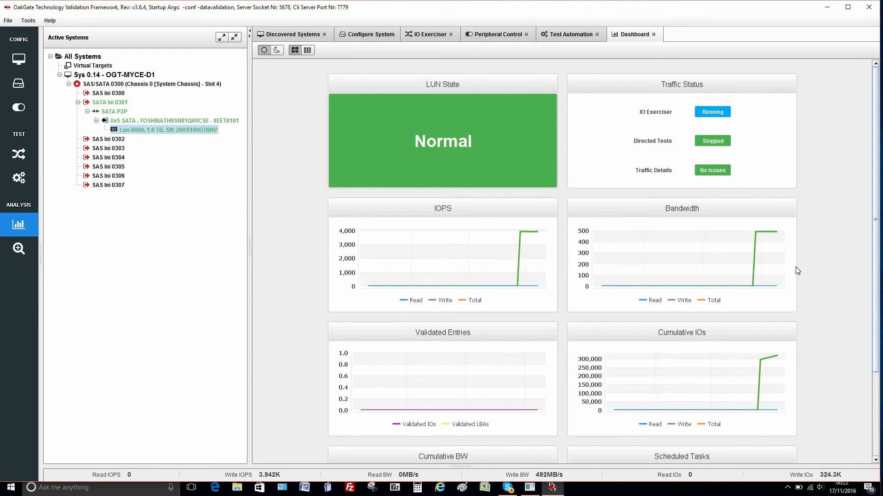
{"action": "scroll", "coordinate": [824, 341], "scroll_direction": "down", "scroll_amount": 1}
{"action": "scroll", "coordinate": [873, 277], "scroll_direction": "down", "scroll_amount": 1}
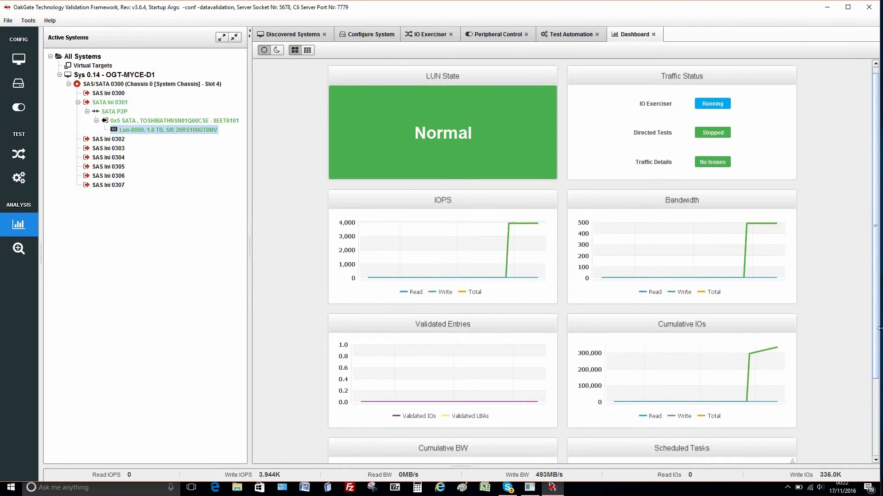
{"action": "scroll", "coordinate": [739, 279], "scroll_direction": "down", "scroll_amount": 5}
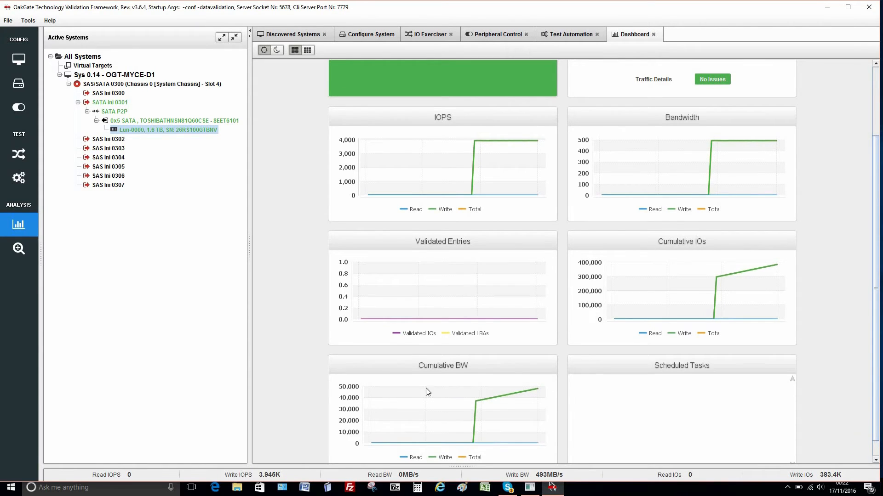
{"action": "scroll", "coordinate": [428, 392], "scroll_direction": "up", "scroll_amount": 1}
{"action": "scroll", "coordinate": [278, 332], "scroll_direction": "up", "scroll_amount": 2}
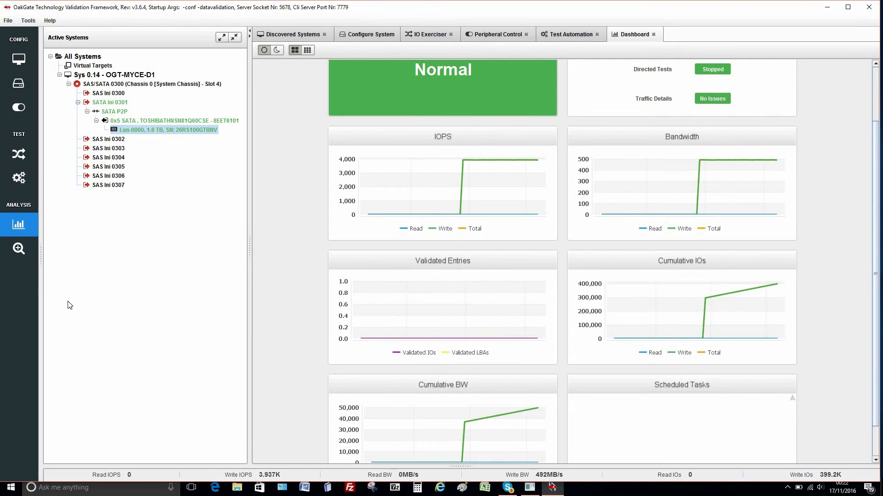
{"action": "left_click", "coordinate": [494, 35]}
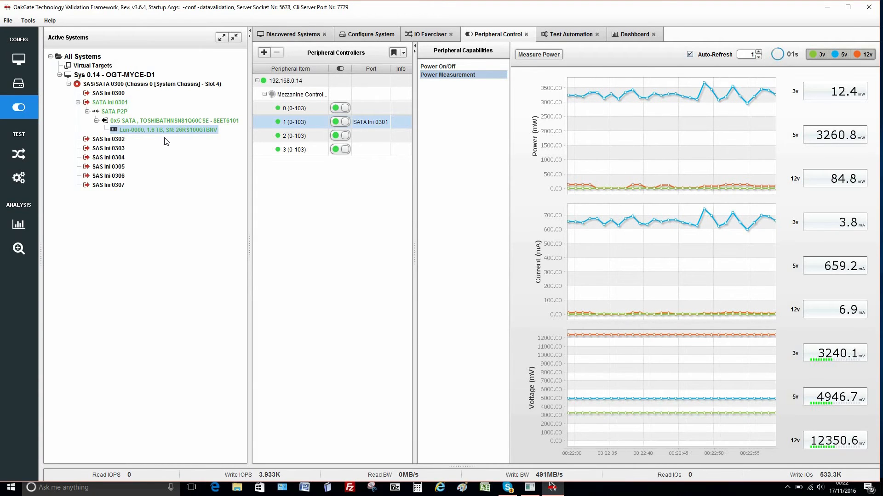
Step: Add a new performance graph to the Increasing IO Cap 4K Random Writes set of the Demo Test
{"action": "left_click", "coordinate": [572, 34]}
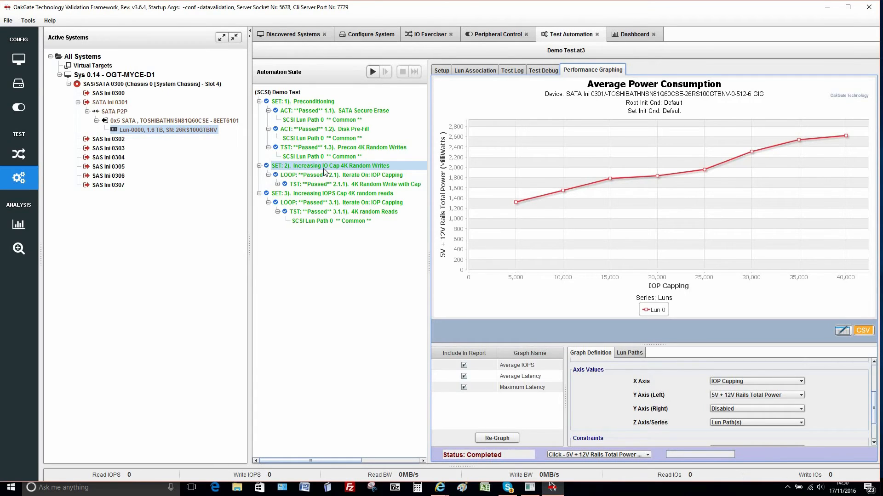
{"action": "left_click", "coordinate": [337, 169]}
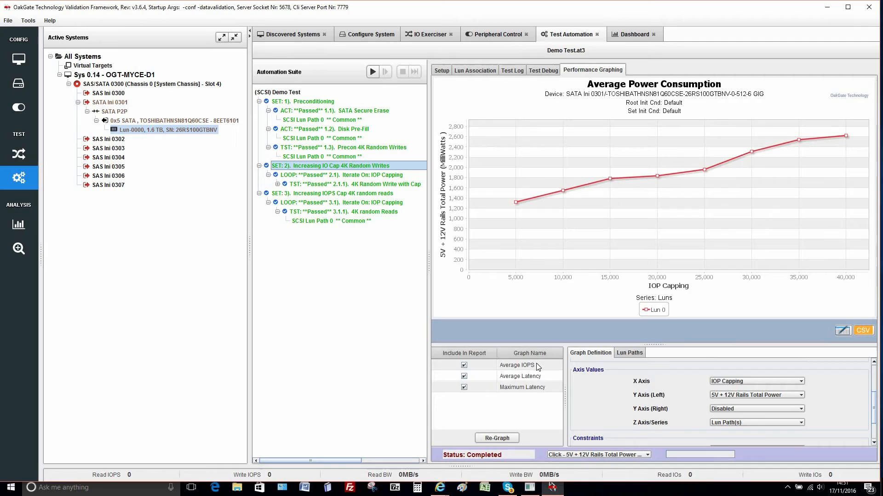
{"action": "right_click", "coordinate": [535, 403]}
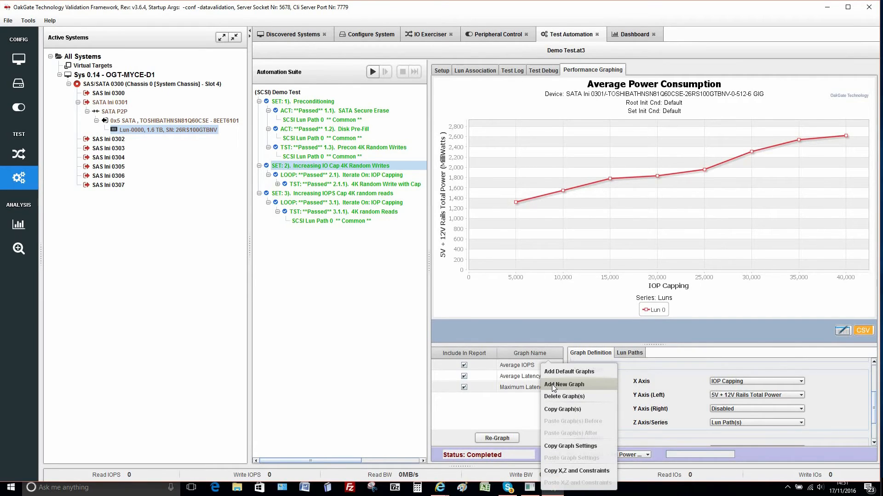
{"action": "left_click", "coordinate": [553, 388]}
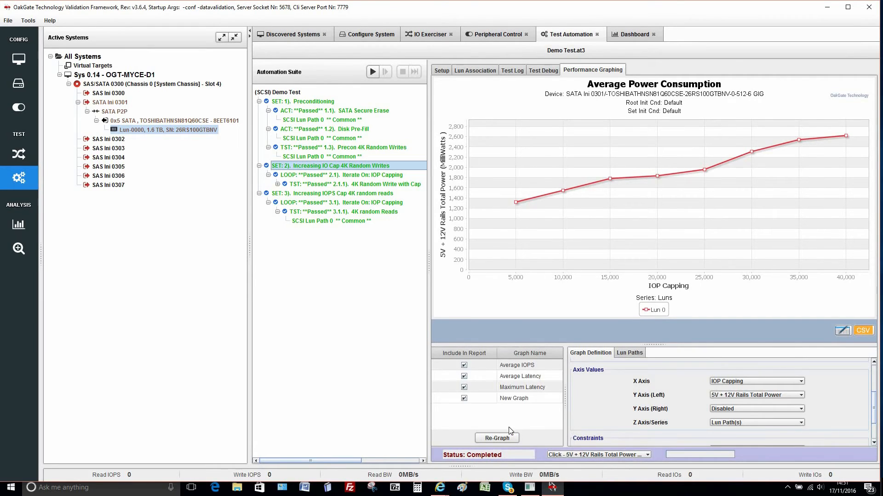
Step: Rename the new graph as "Average Power Consumption"
{"action": "double_click", "coordinate": [504, 403]}
{"action": "key", "text": "ctrl+a"}
{"action": "type", "text": "A"}
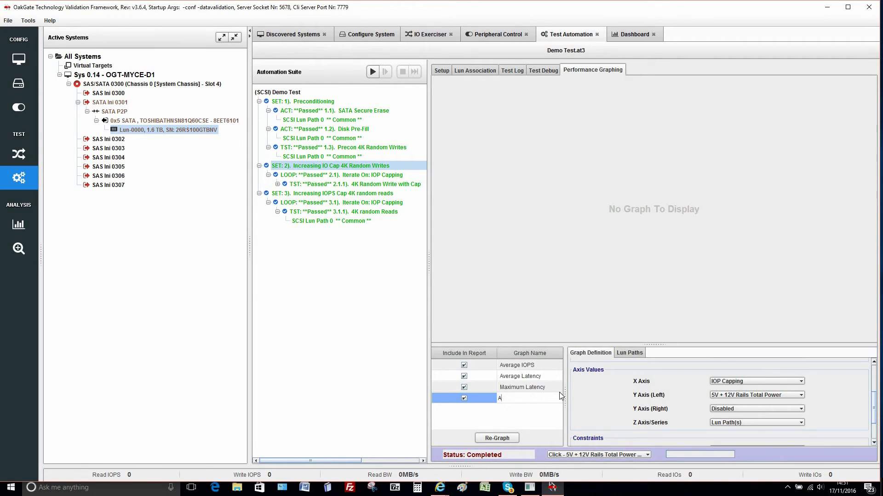
{"action": "type", "text": "verage P"}
{"action": "type", "text": "ow"}
{"action": "type", "text": "er Cons"}
{"action": "type", "text": "umpti"}
{"action": "type", "text": "on"}
{"action": "key", "text": "Return"}
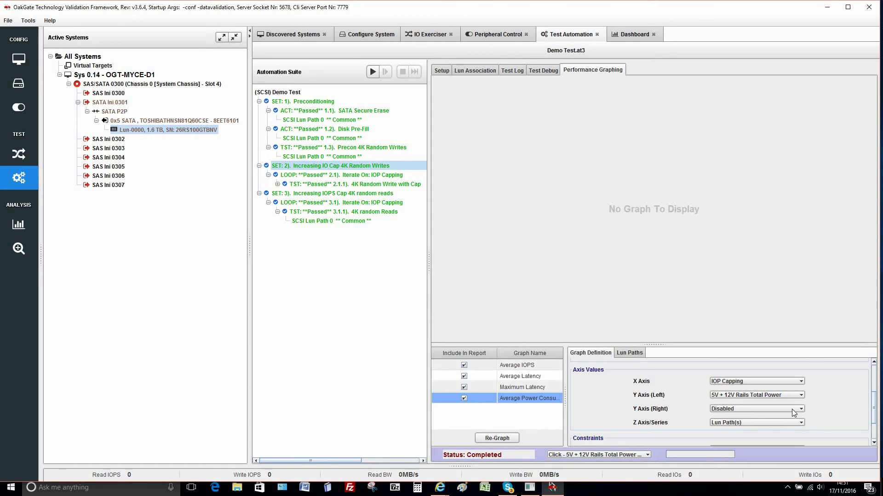
Step: Confirm 5V + 12V Rails Total Power as the left Y axis of the Average Power Consumption graph and generate the graph
{"action": "left_click", "coordinate": [801, 395]}
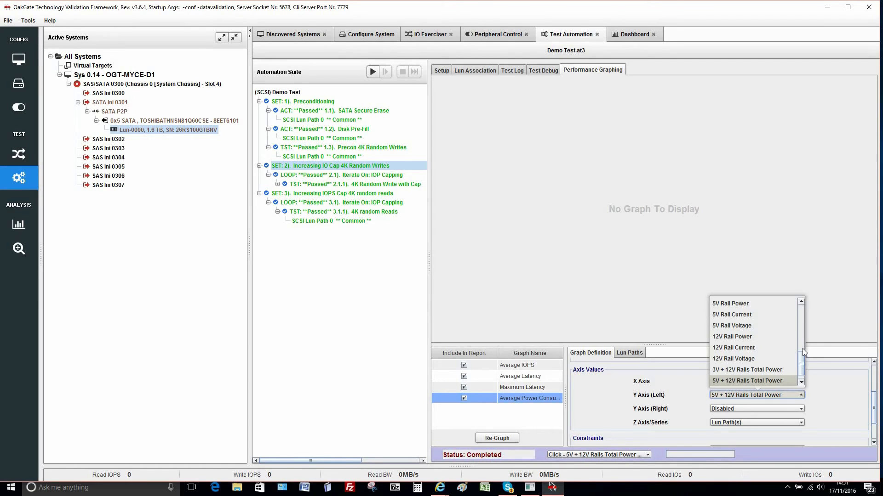
{"action": "left_click_drag", "start_coordinate": [799, 360], "coordinate": [743, 379]}
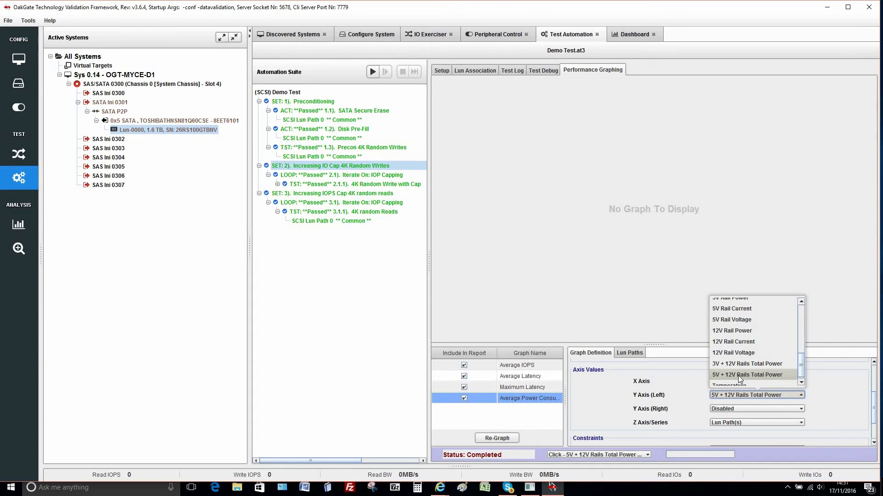
{"action": "left_click", "coordinate": [514, 438]}
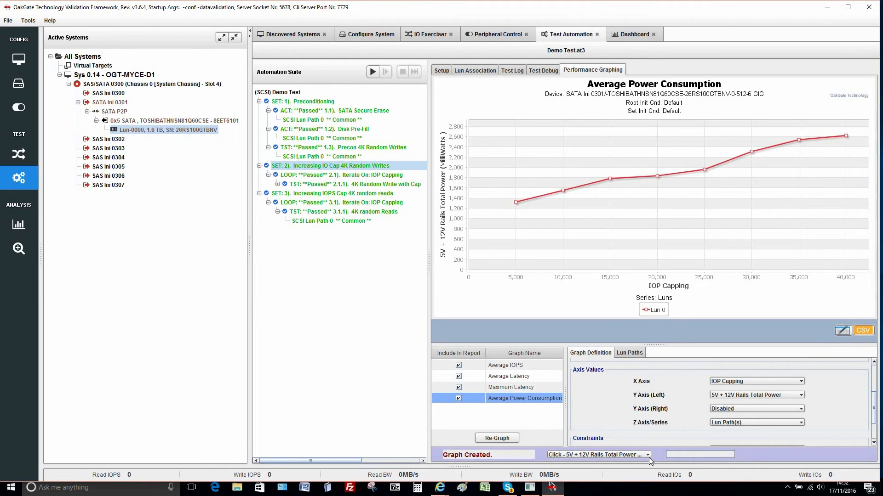
Step: Examine the power-versus-time graph behind the 35,000 IOP cap point, close it, and view the Precon 4K Random Writes graph
{"action": "mouse_move", "coordinate": [799, 140]}
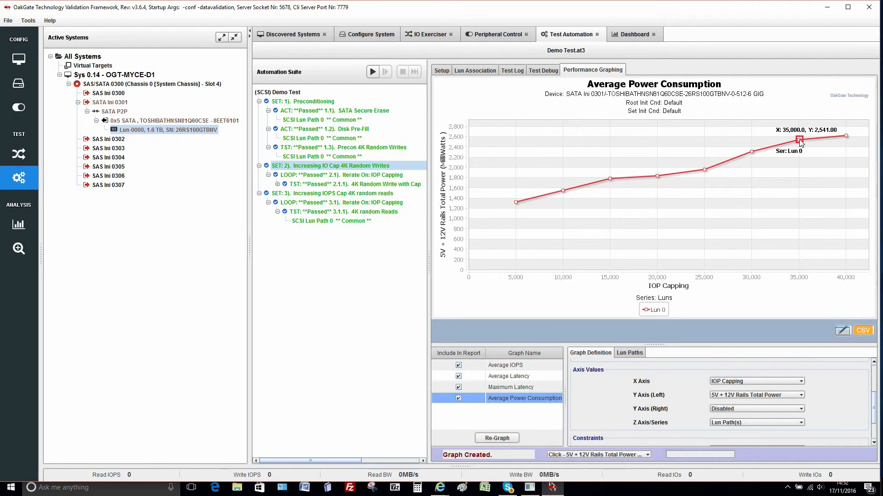
{"action": "left_click", "coordinate": [800, 140]}
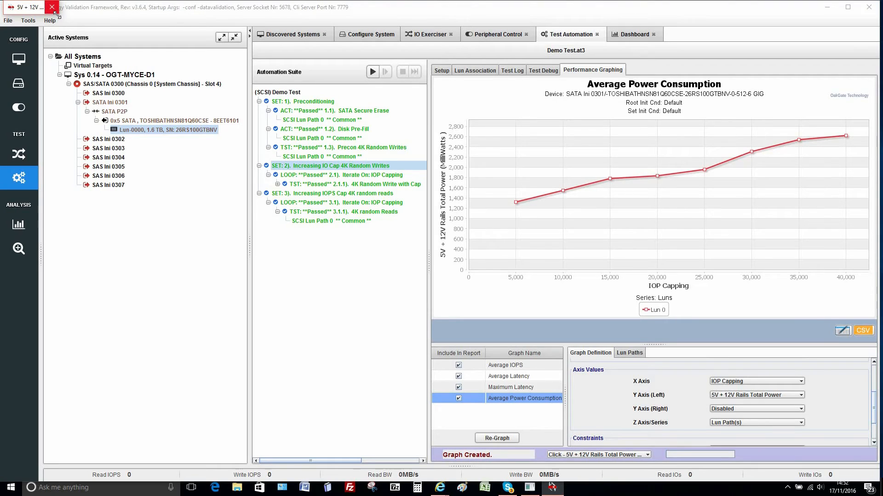
{"action": "left_click_drag", "start_coordinate": [58, 15], "coordinate": [607, 397]}
{"action": "left_click_drag", "start_coordinate": [363, 8], "coordinate": [652, 62]}
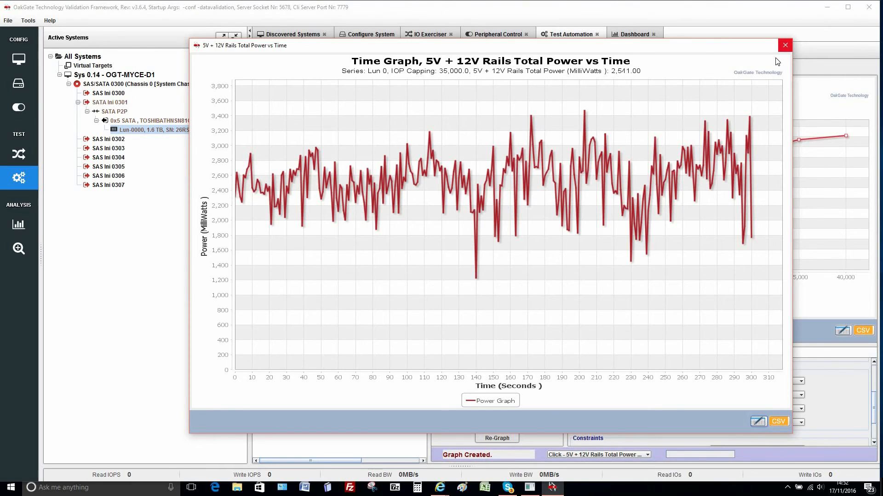
{"action": "left_click", "coordinate": [785, 45]}
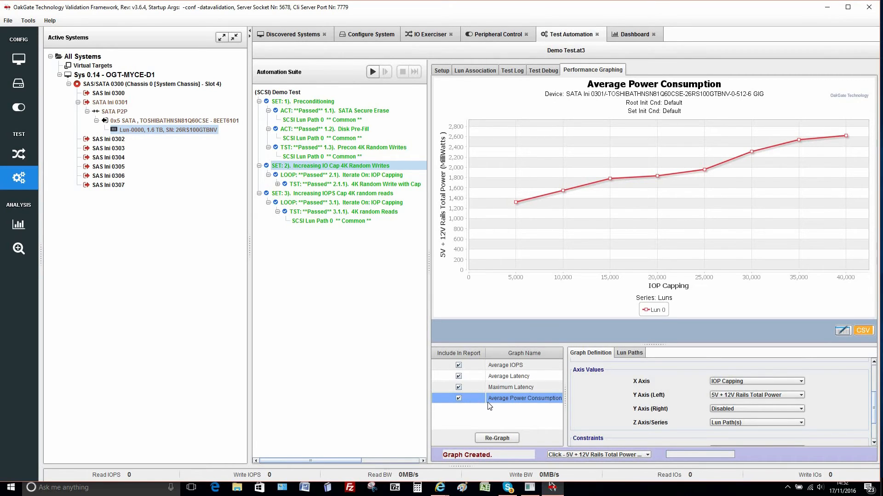
{"action": "left_click", "coordinate": [346, 149]}
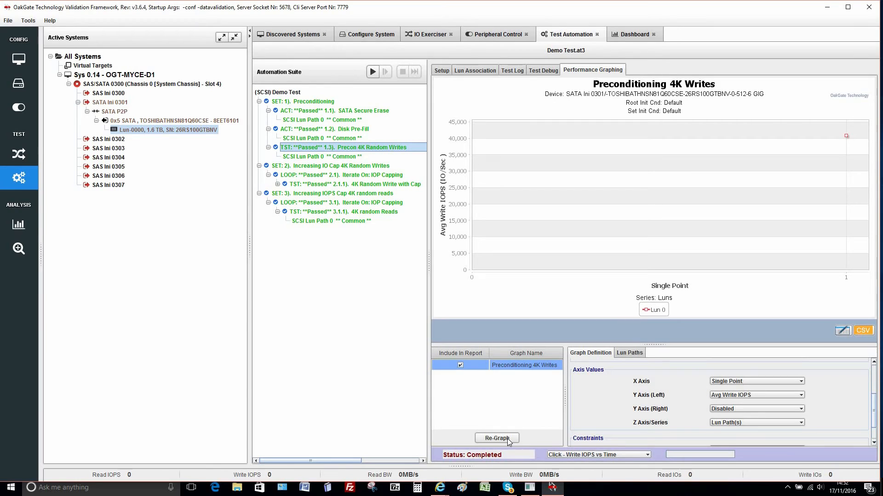
Step: Create a new report for the whole Demo Test in D:\Misc\Demo Report 3 with power low-level details included
{"action": "left_click", "coordinate": [295, 92]}
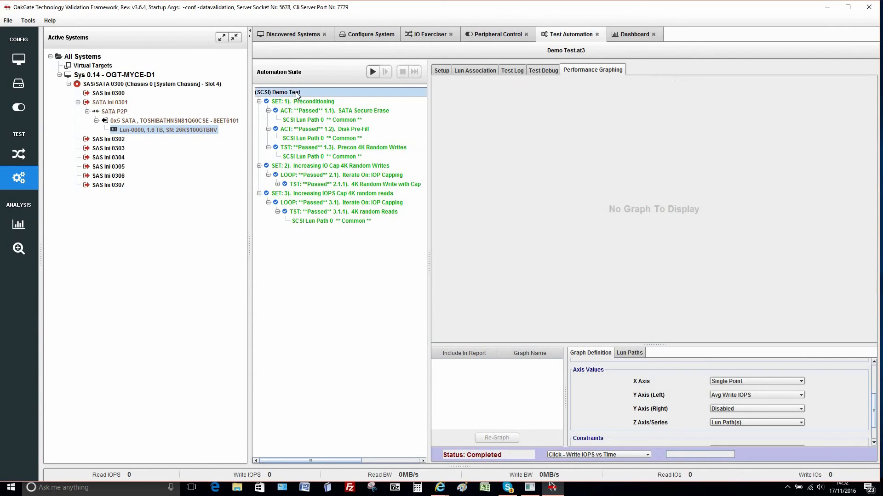
{"action": "right_click", "coordinate": [301, 92]}
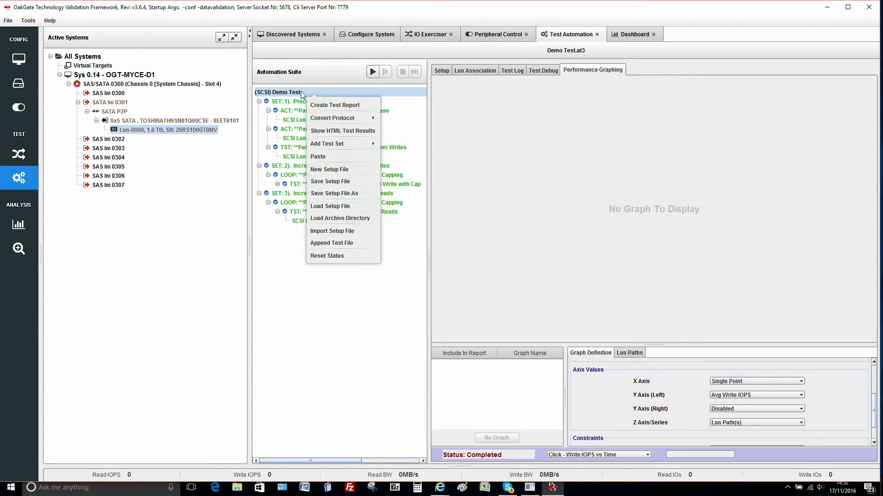
{"action": "left_click", "coordinate": [327, 105]}
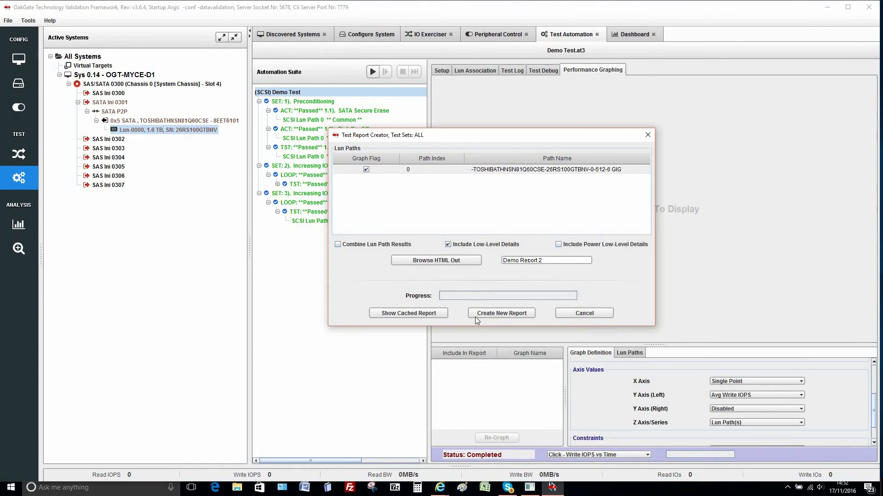
{"action": "left_click", "coordinate": [445, 261]}
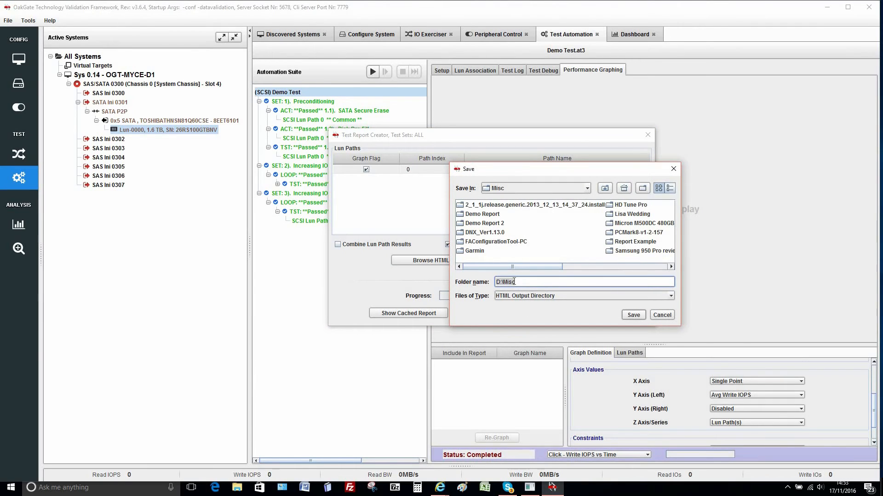
{"action": "left_click", "coordinate": [517, 282]}
{"action": "type", "text": "\\Demo Report 3"}
{"action": "left_click", "coordinate": [633, 315]}
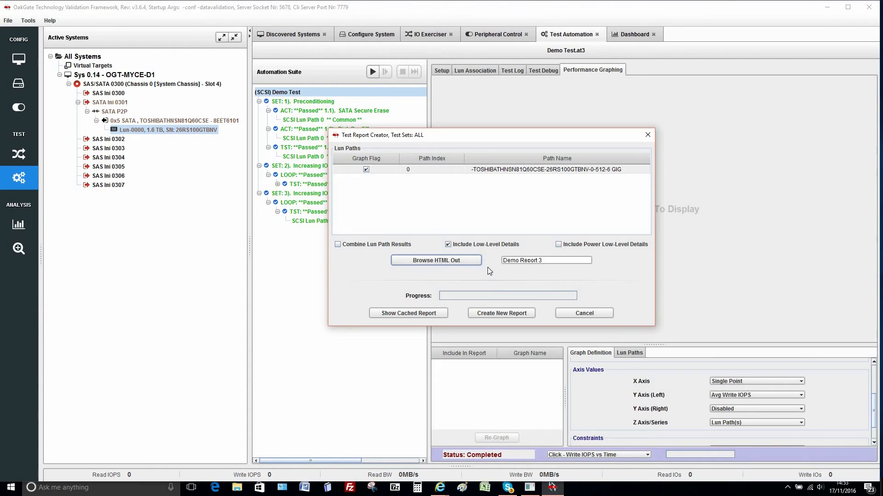
{"action": "left_click", "coordinate": [559, 246]}
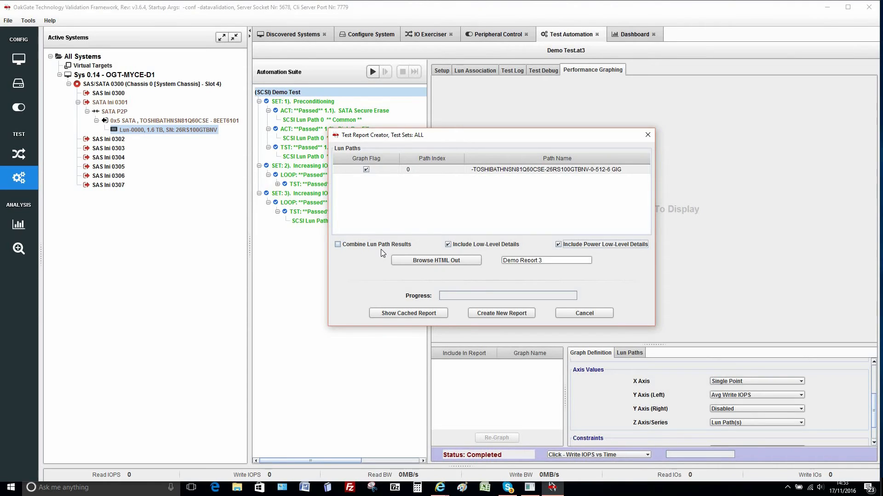
{"action": "left_click", "coordinate": [500, 313]}
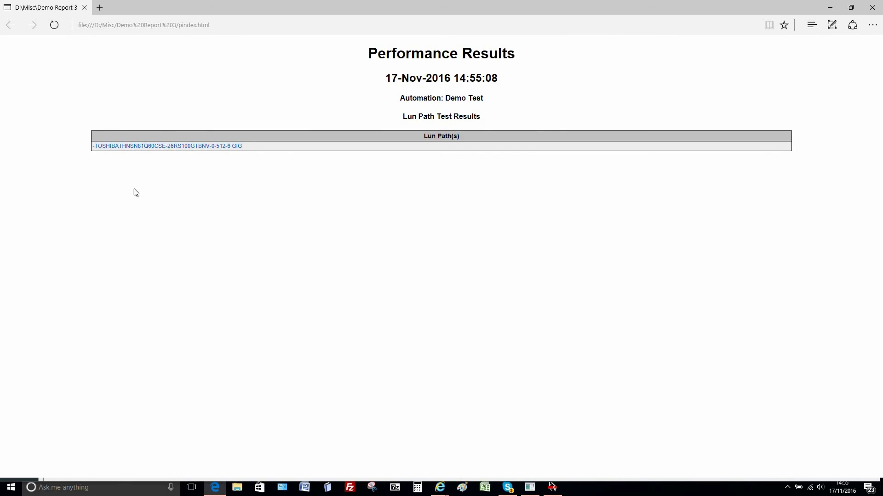
Step: Switch to File Explorer and examine the report files in D:\Misc\Demo Report 3, down to the csv_0\P_Graph_0 folder
{"action": "left_click", "coordinate": [237, 488]}
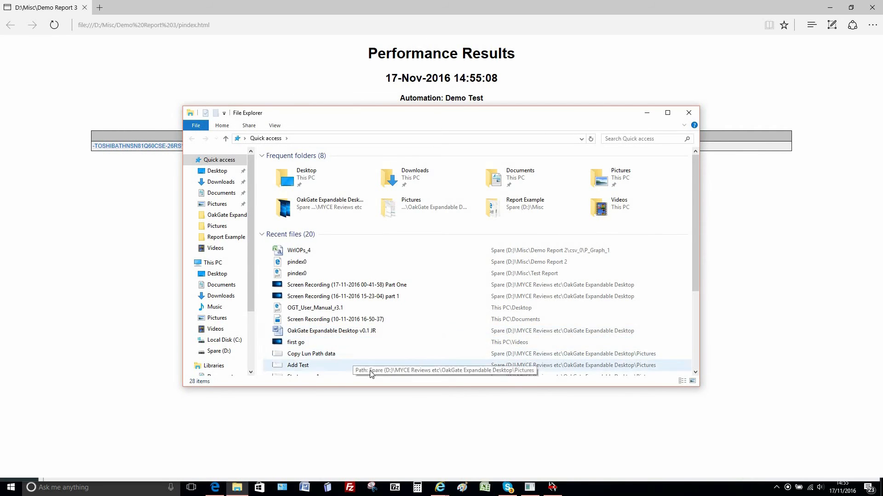
{"action": "left_click", "coordinate": [222, 352]}
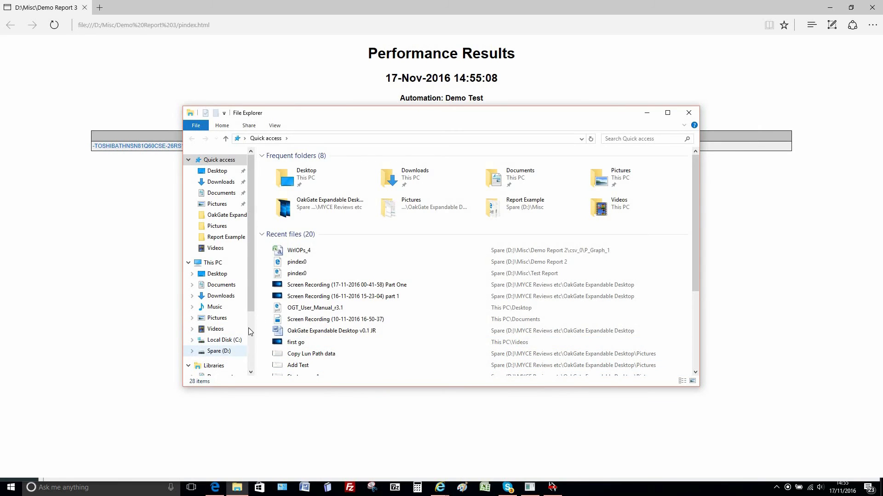
{"action": "left_click", "coordinate": [286, 199]}
{"action": "double_click", "coordinate": [286, 199]}
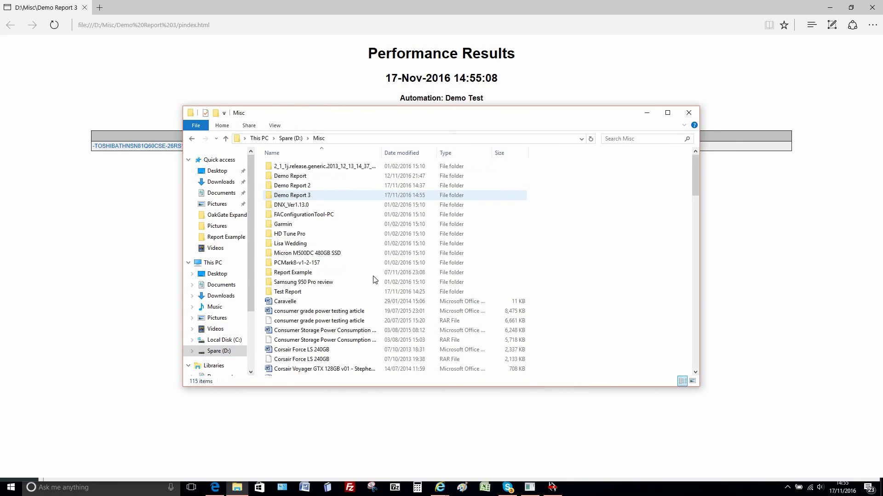
{"action": "double_click", "coordinate": [288, 198]}
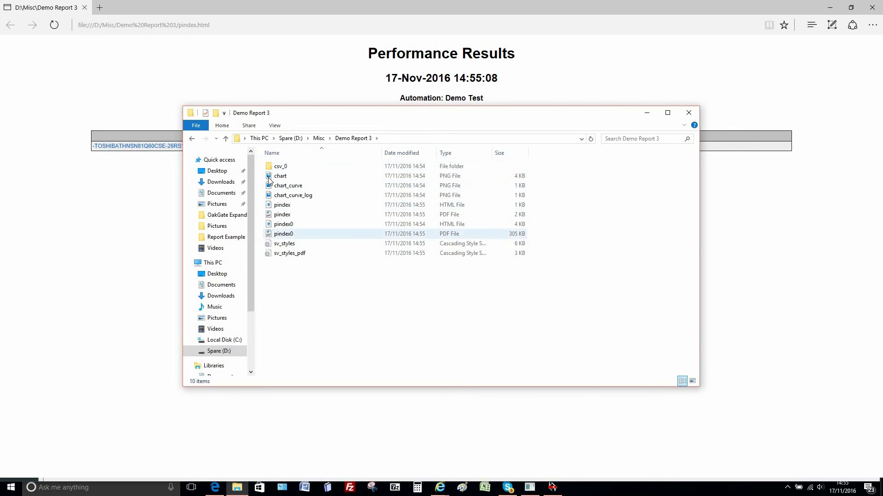
{"action": "double_click", "coordinate": [278, 166]}
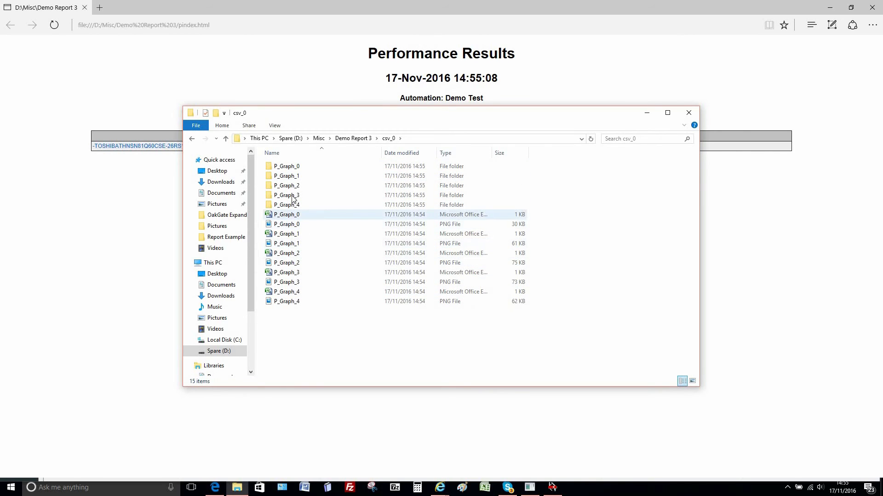
{"action": "double_click", "coordinate": [275, 166]}
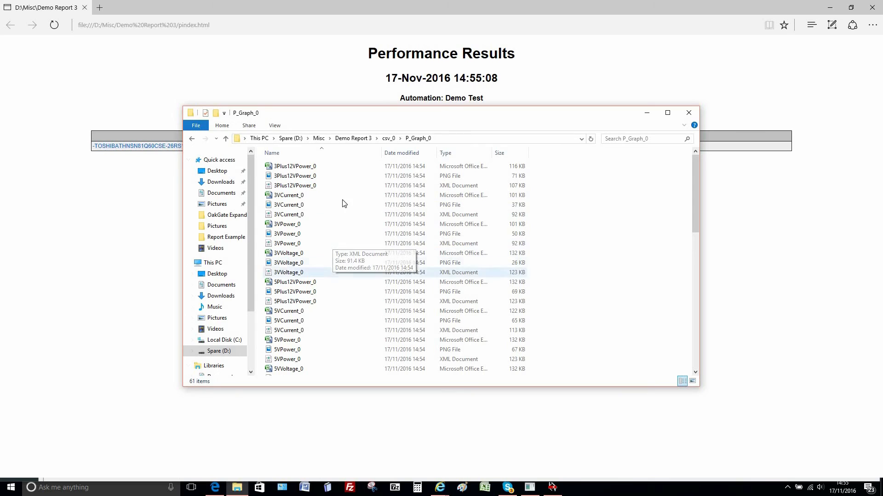
Step: Open the pindex0 HTML report from the Demo Report 3 folder and review its preconditioning and 4K random write graphs
{"action": "left_click", "coordinate": [356, 138]}
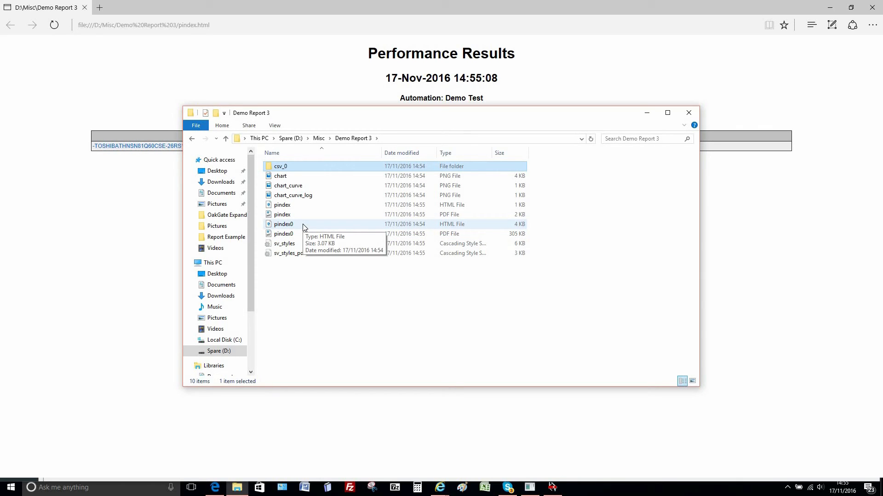
{"action": "double_click", "coordinate": [303, 225]}
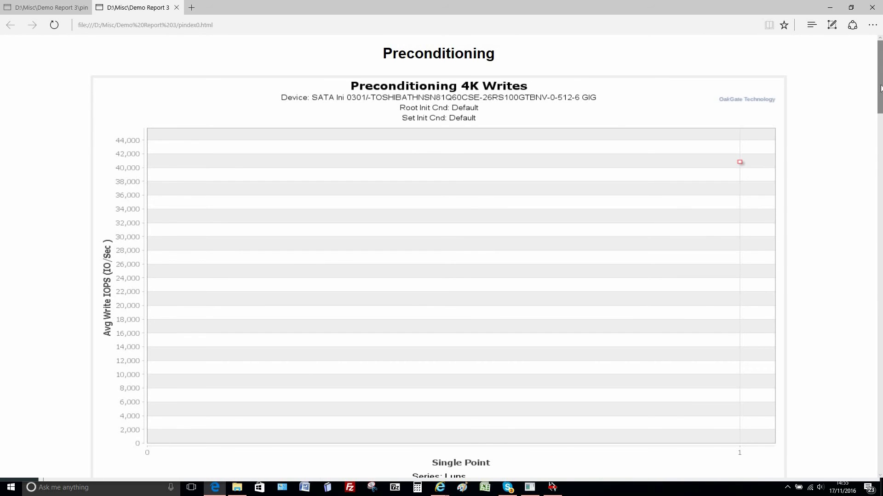
{"action": "left_click_drag", "start_coordinate": [881, 97], "coordinate": [878, 331]}
{"action": "scroll", "coordinate": [868, 240], "scroll_direction": "up", "scroll_amount": 20}
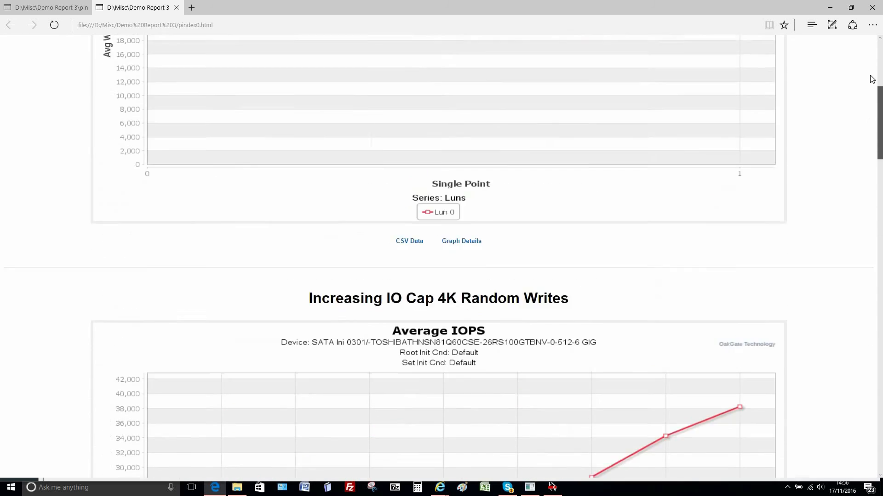
{"action": "scroll", "coordinate": [881, 130], "scroll_direction": "down", "scroll_amount": 10}
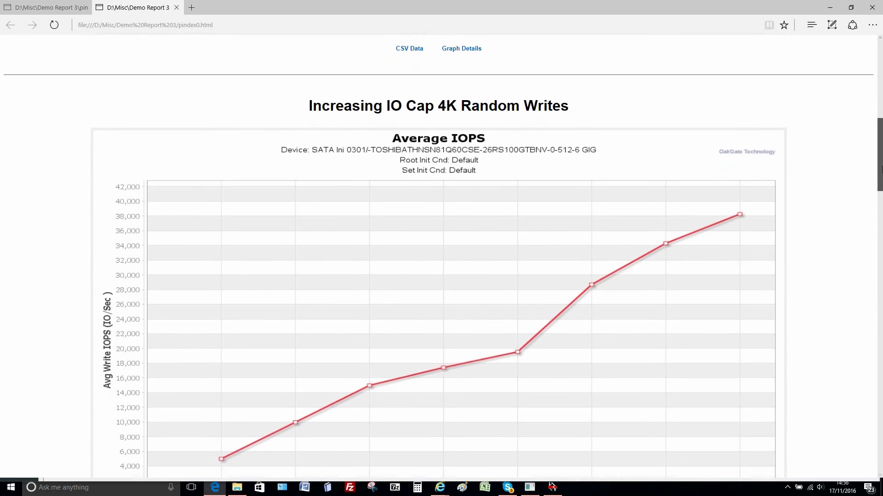
{"action": "left_click_drag", "start_coordinate": [881, 170], "coordinate": [881, 233]}
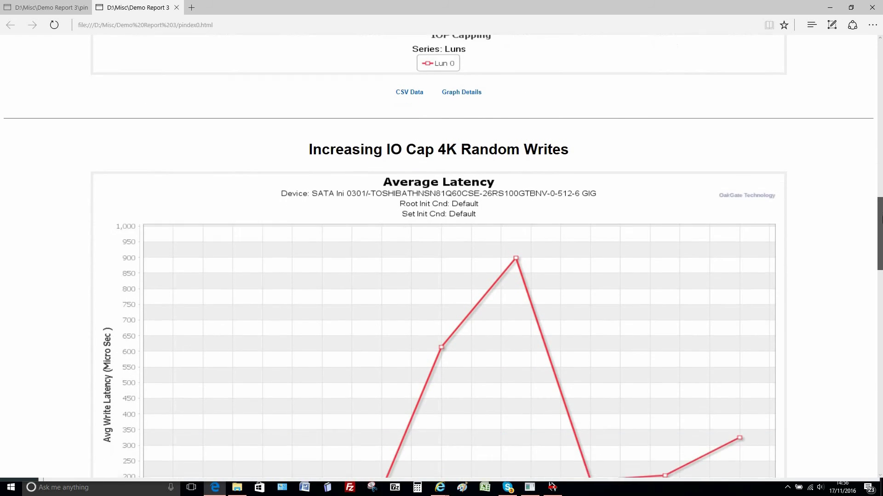
{"action": "scroll", "coordinate": [881, 228], "scroll_direction": "up", "scroll_amount": 8}
{"action": "left_click_drag", "start_coordinate": [881, 222], "coordinate": [882, 459]}
{"action": "left_click_drag", "start_coordinate": [881, 385], "coordinate": [879, 305]}
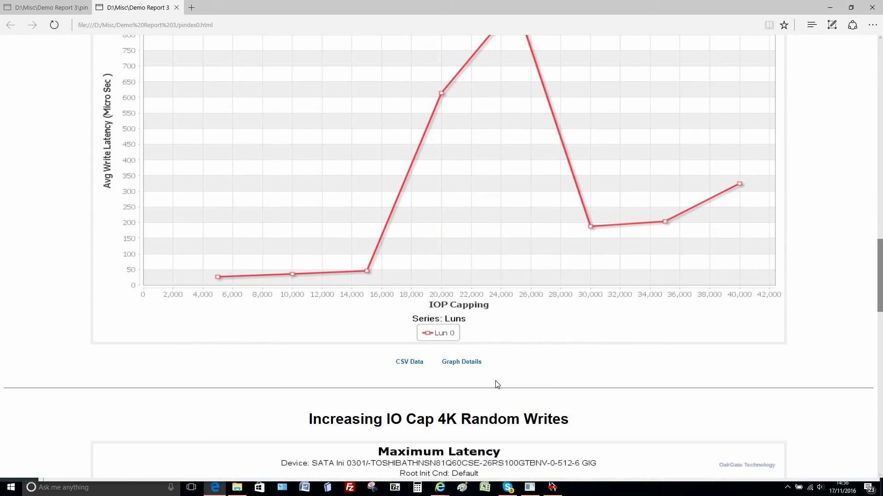
Step: Examine the Average Latency graph's details, including the write IOPS time graph for the 30000 IOP cap, and return to the details
{"action": "left_click", "coordinate": [456, 367]}
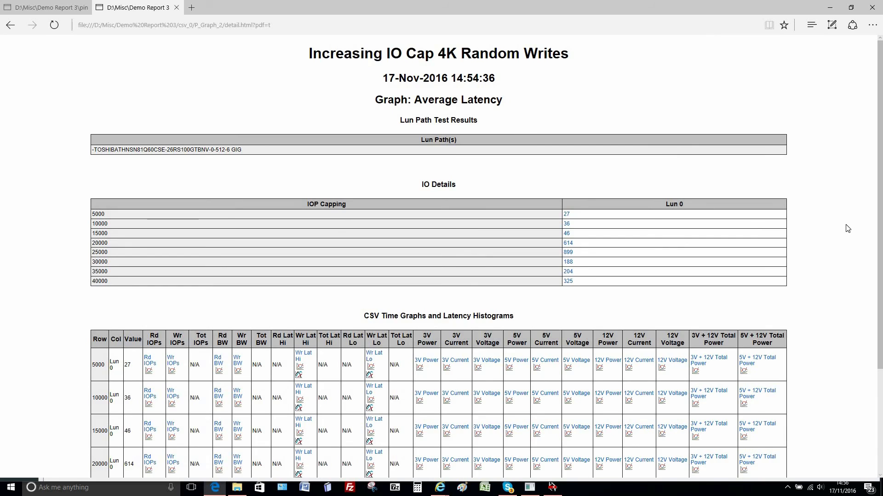
{"action": "scroll", "coordinate": [850, 229], "scroll_direction": "down", "scroll_amount": 2}
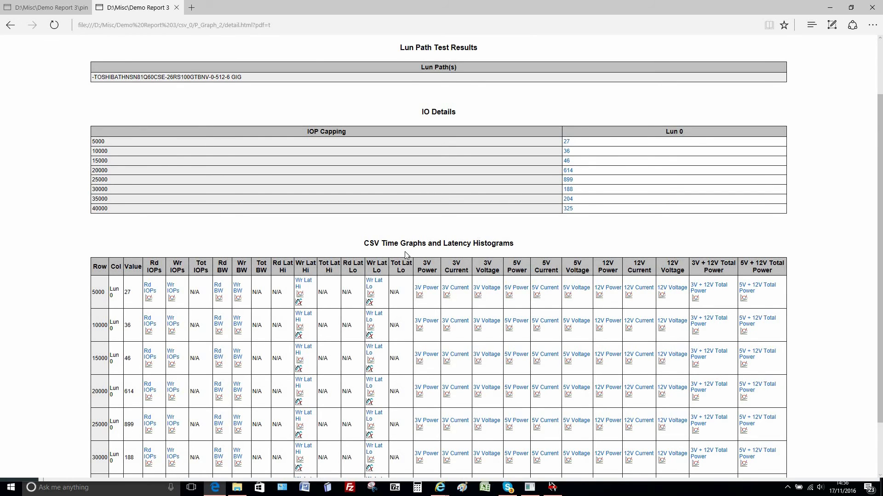
{"action": "scroll", "coordinate": [399, 267], "scroll_direction": "down", "scroll_amount": 2}
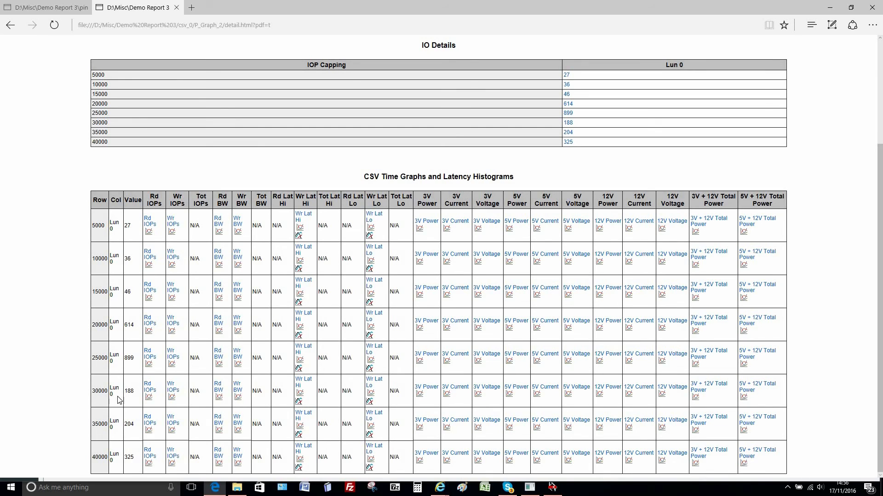
{"action": "left_click", "coordinate": [171, 398]}
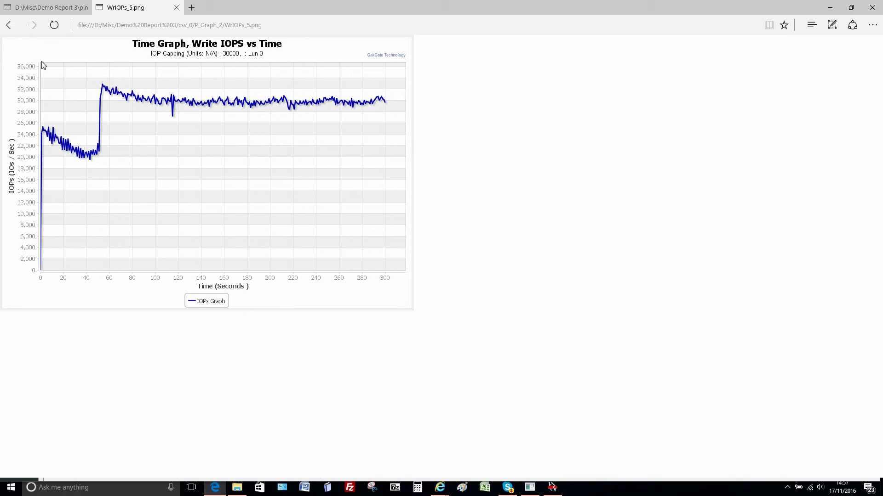
{"action": "left_click", "coordinate": [10, 25]}
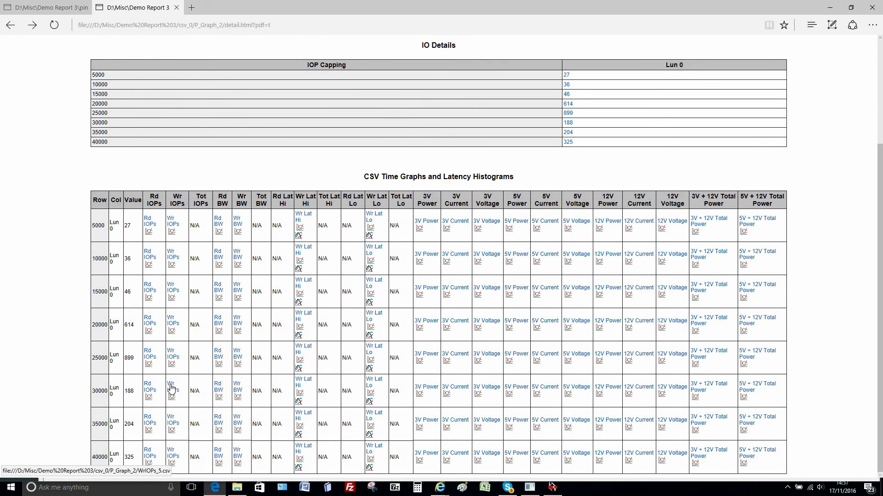
Step: Download the write IOPS CSV data for the 30000 IOP cap and open WrIOPs_5.csv in Excel
{"action": "left_click", "coordinate": [171, 388]}
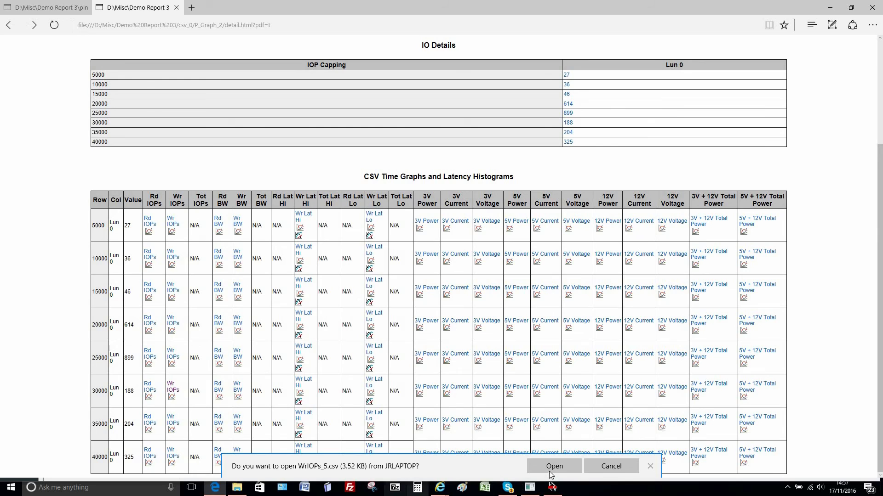
{"action": "left_click", "coordinate": [565, 472]}
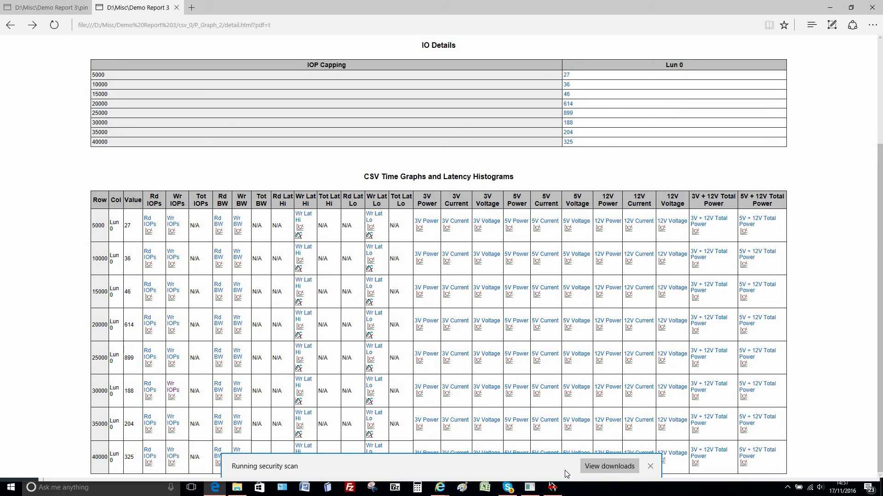
{"action": "left_click", "coordinate": [596, 466]}
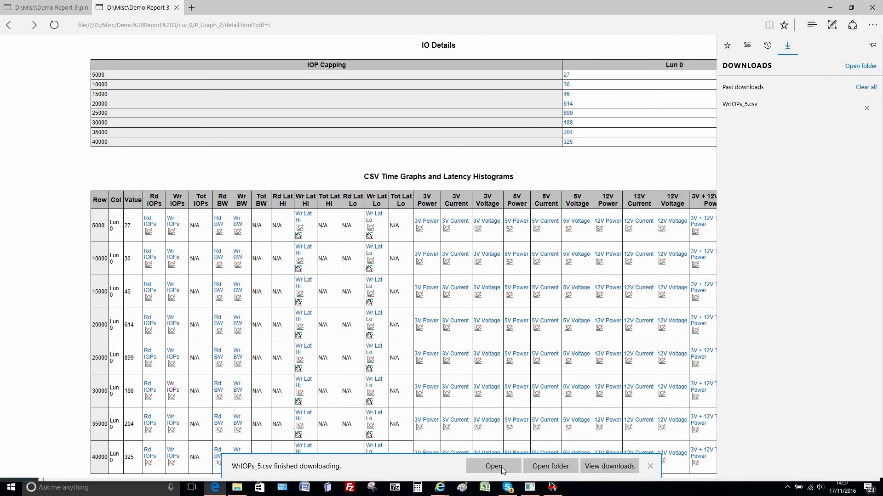
{"action": "left_click", "coordinate": [567, 383]}
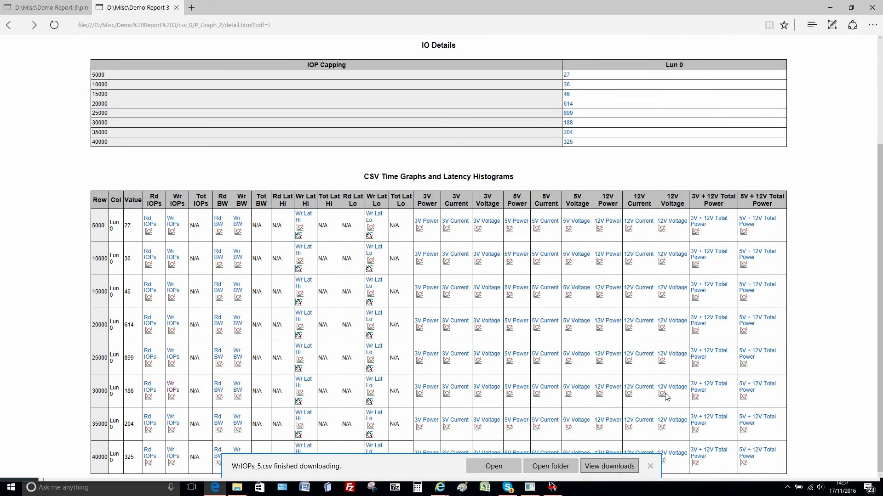
{"action": "left_click", "coordinate": [609, 467]}
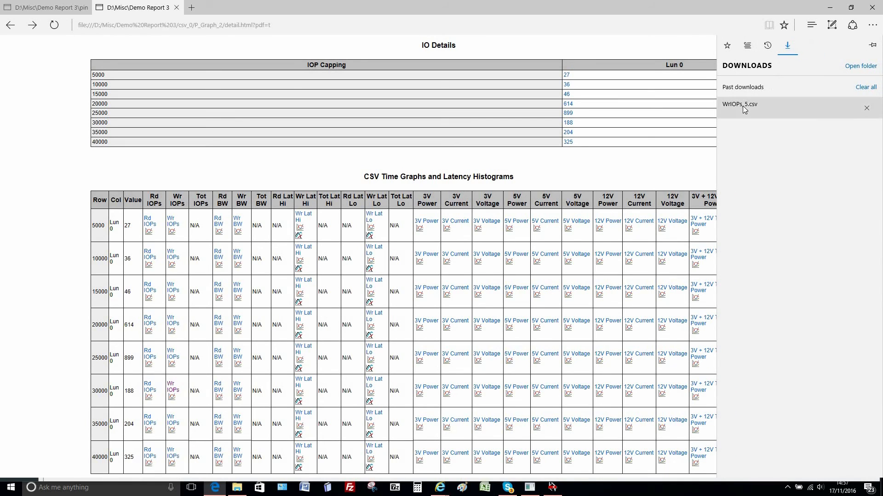
{"action": "left_click", "coordinate": [741, 105]}
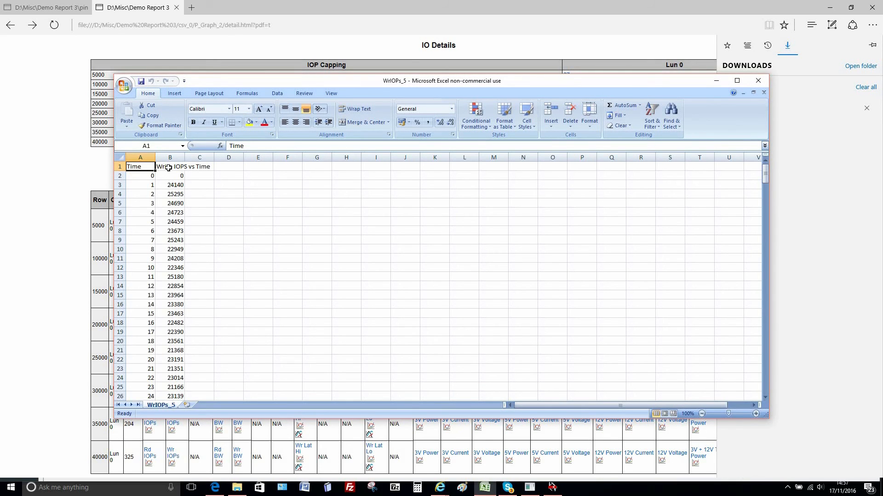
Step: Review the write IOPS over time values in WrIOPs_5.csv from first row to last, and close the workbook
{"action": "left_click_drag", "start_coordinate": [767, 173], "coordinate": [780, 387]}
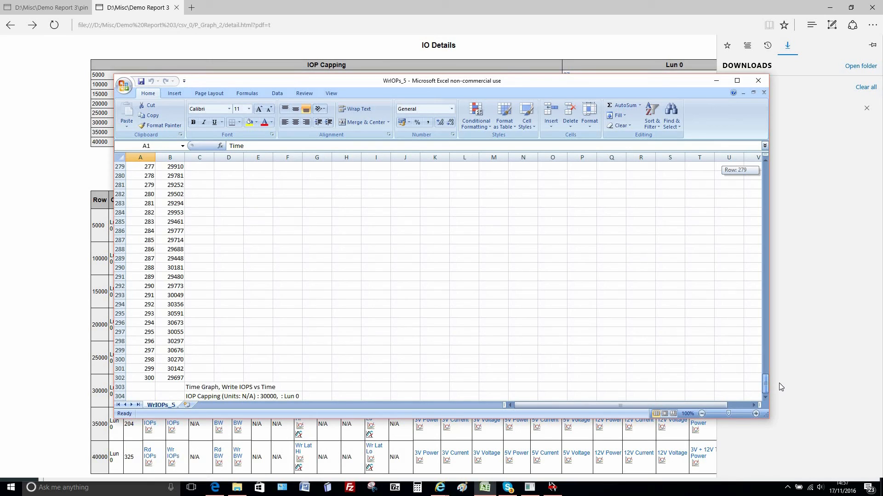
{"action": "left_click_drag", "start_coordinate": [781, 383], "coordinate": [219, 272]}
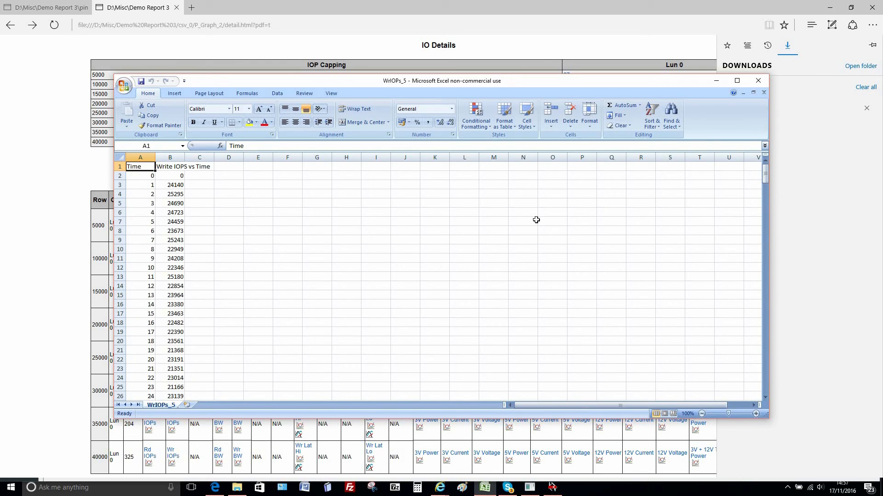
{"action": "left_click", "coordinate": [758, 80]}
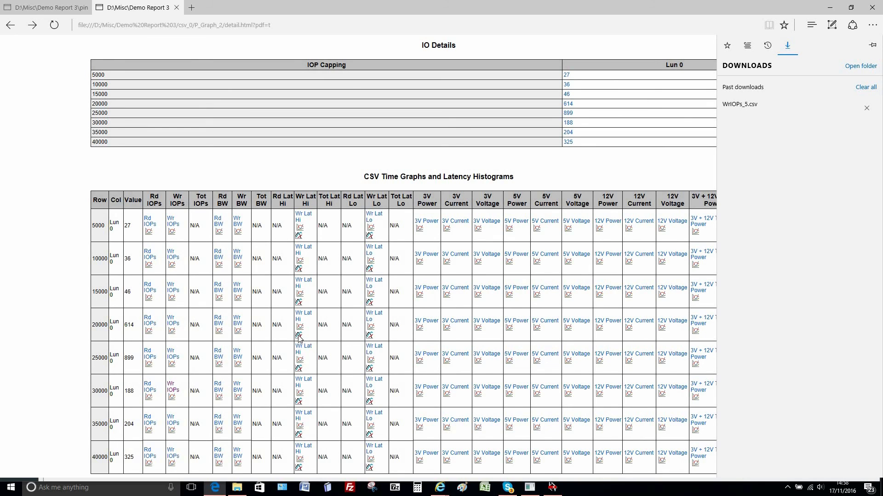
Step: Examine the logarithmic high-resolution write latency histogram for the 30000 IOP cap and return to the pindex0 report page
{"action": "left_click", "coordinate": [298, 403]}
{"action": "left_click", "coordinate": [300, 403]}
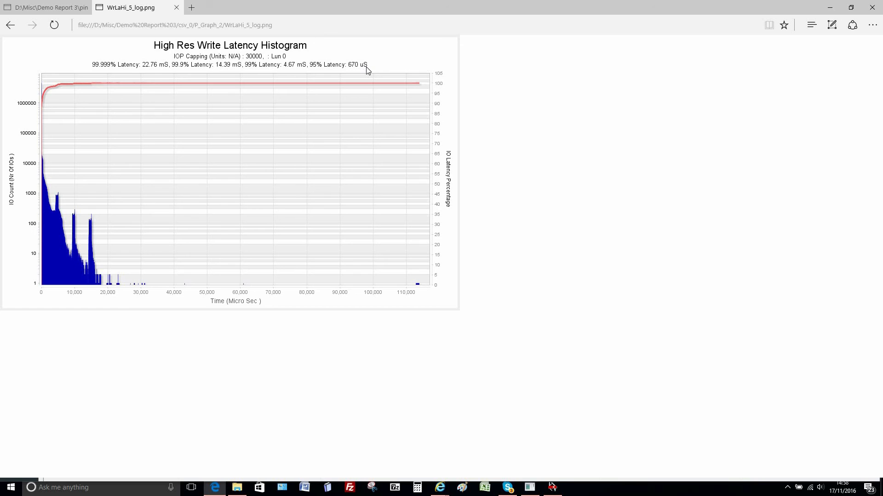
{"action": "left_click", "coordinate": [10, 25]}
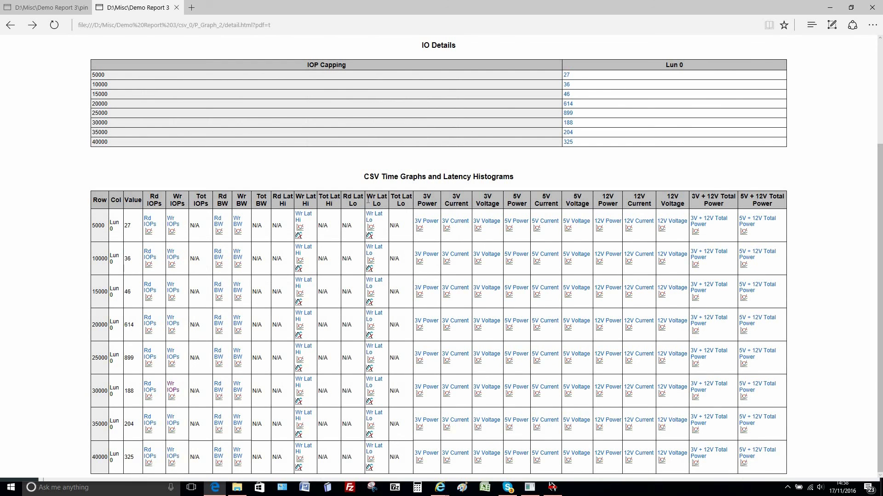
{"action": "left_click", "coordinate": [10, 25]}
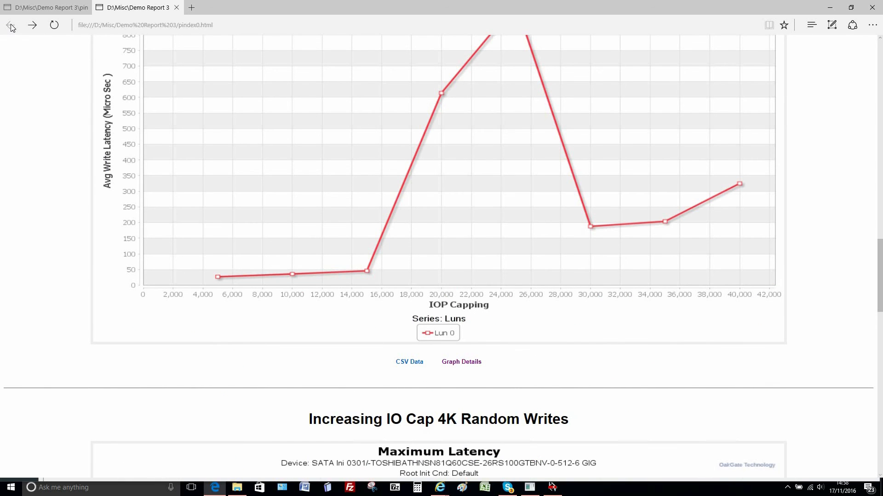
Step: Open the details of the Preconditioning 4K Writes graph and examine its write IOPS time graph
{"action": "scroll", "coordinate": [92, 182], "scroll_direction": "up", "scroll_amount": 3}
{"action": "scroll", "coordinate": [127, 191], "scroll_direction": "up", "scroll_amount": 13}
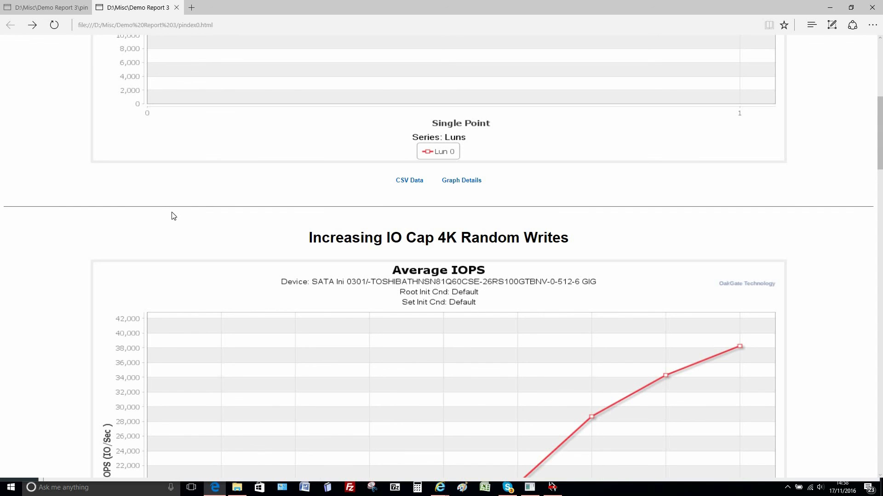
{"action": "scroll", "coordinate": [189, 205], "scroll_direction": "up", "scroll_amount": 6}
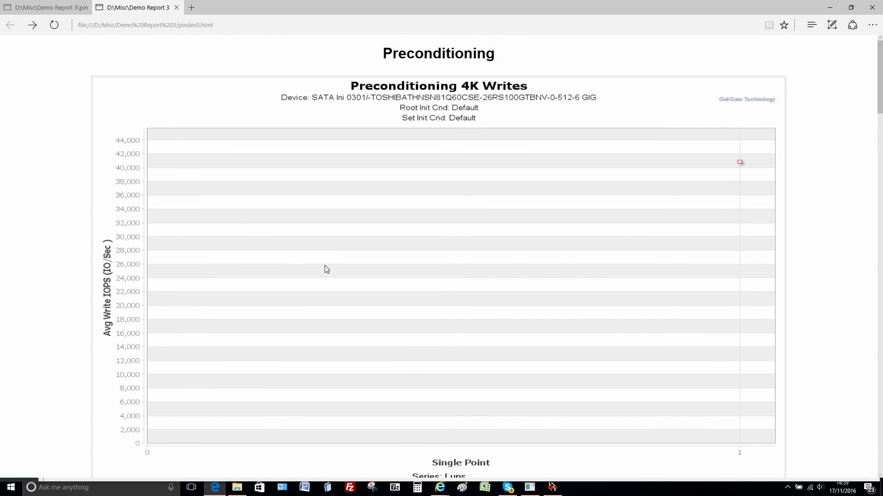
{"action": "scroll", "coordinate": [325, 266], "scroll_direction": "down", "scroll_amount": 4}
{"action": "scroll", "coordinate": [500, 171], "scroll_direction": "up", "scroll_amount": 4}
{"action": "scroll", "coordinate": [516, 262], "scroll_direction": "down", "scroll_amount": 3}
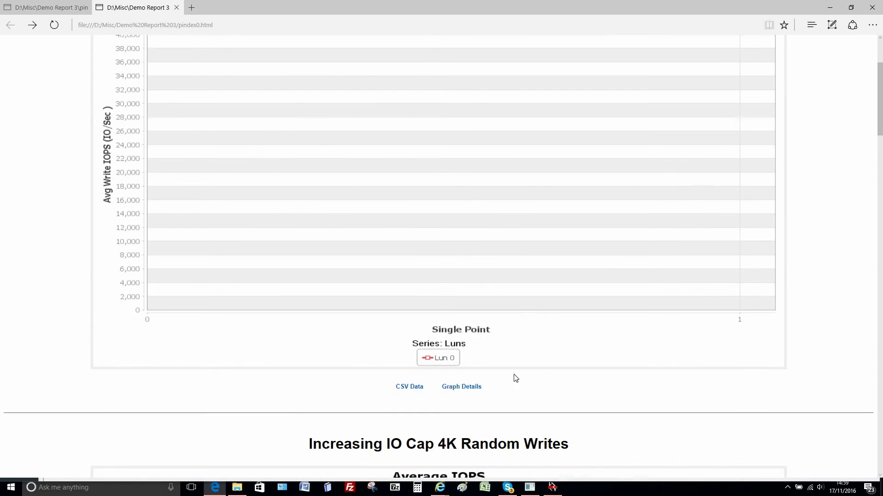
{"action": "left_click", "coordinate": [459, 392]}
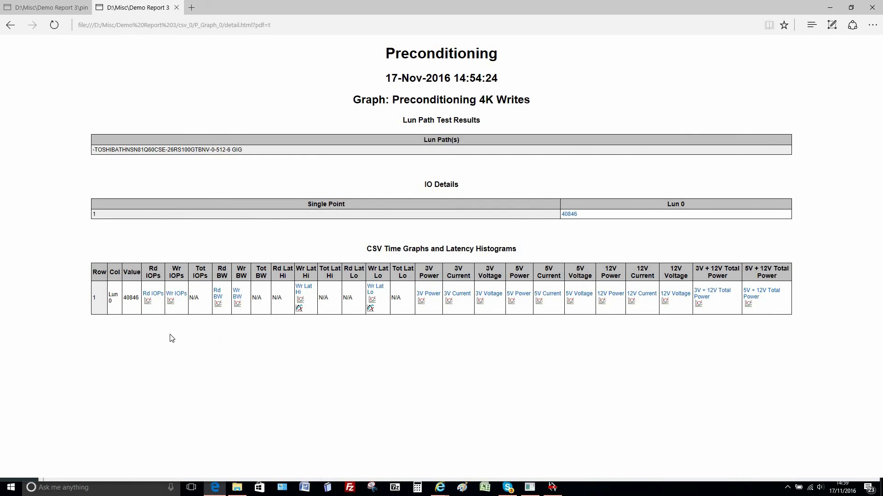
{"action": "left_click", "coordinate": [170, 302]}
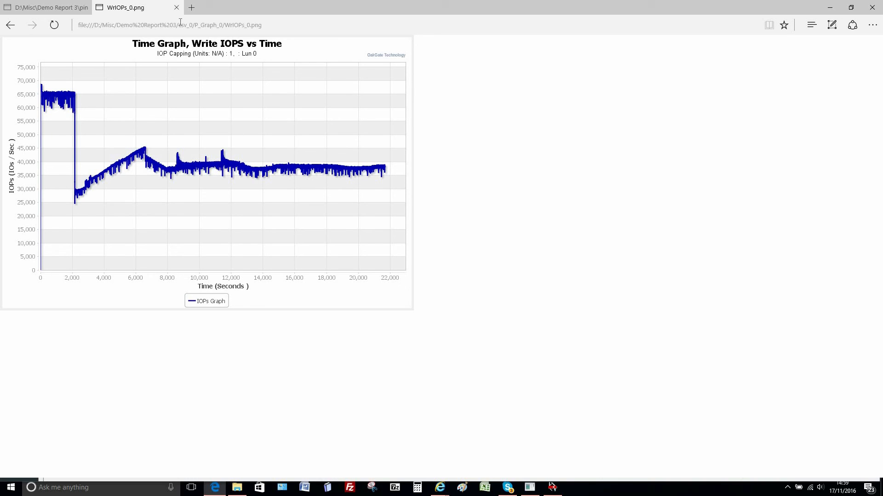
Step: Close the HTML report pages and the Demo Report 3 folder window to return to the OakGate Test Report Creator
{"action": "left_click", "coordinate": [177, 8]}
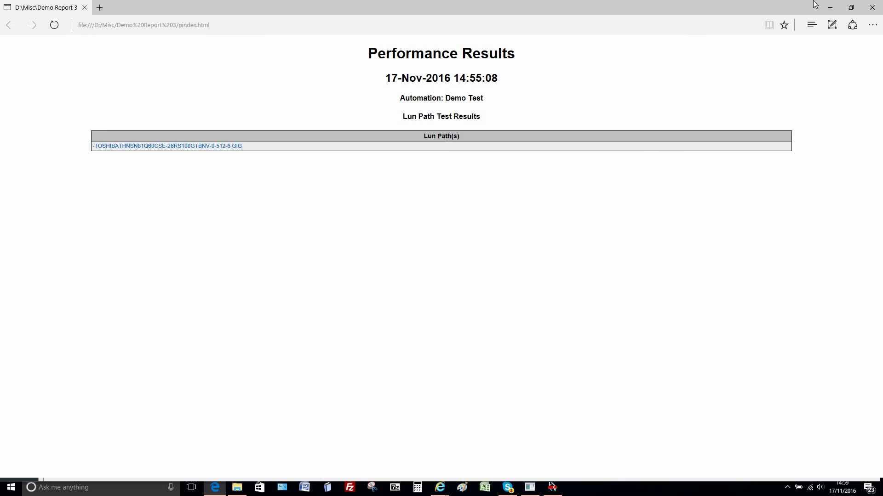
{"action": "left_click", "coordinate": [872, 7]}
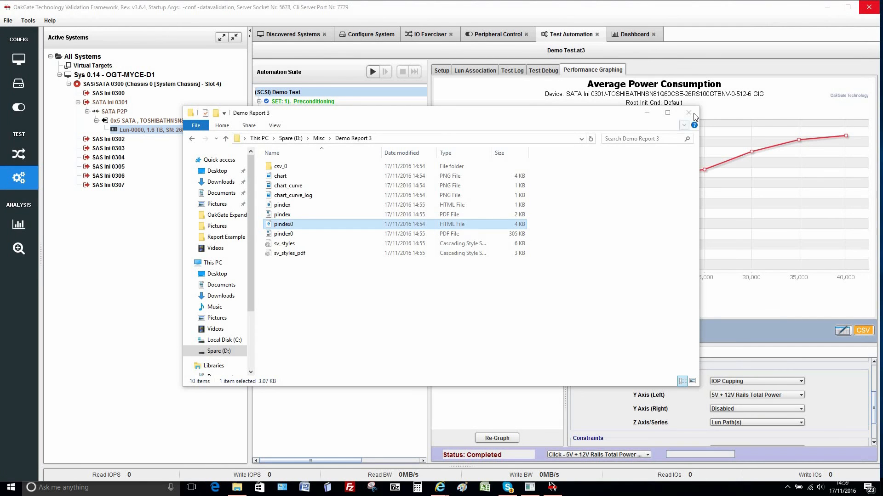
{"action": "left_click", "coordinate": [689, 121]}
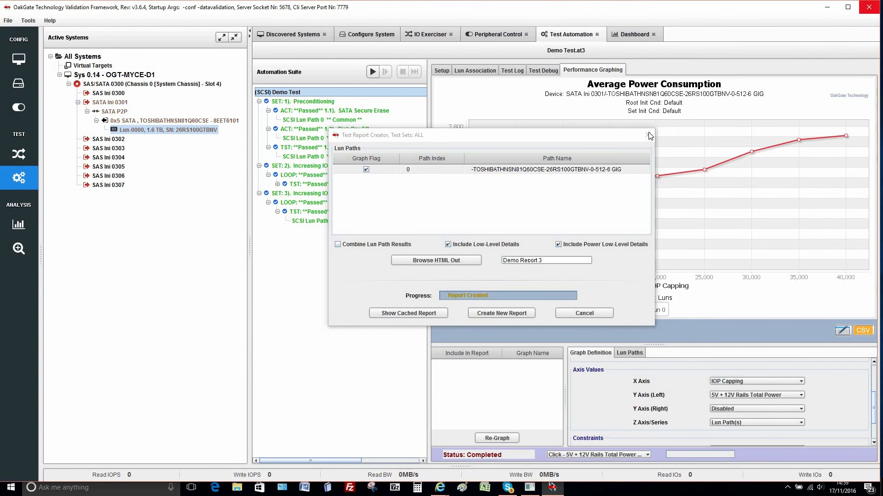